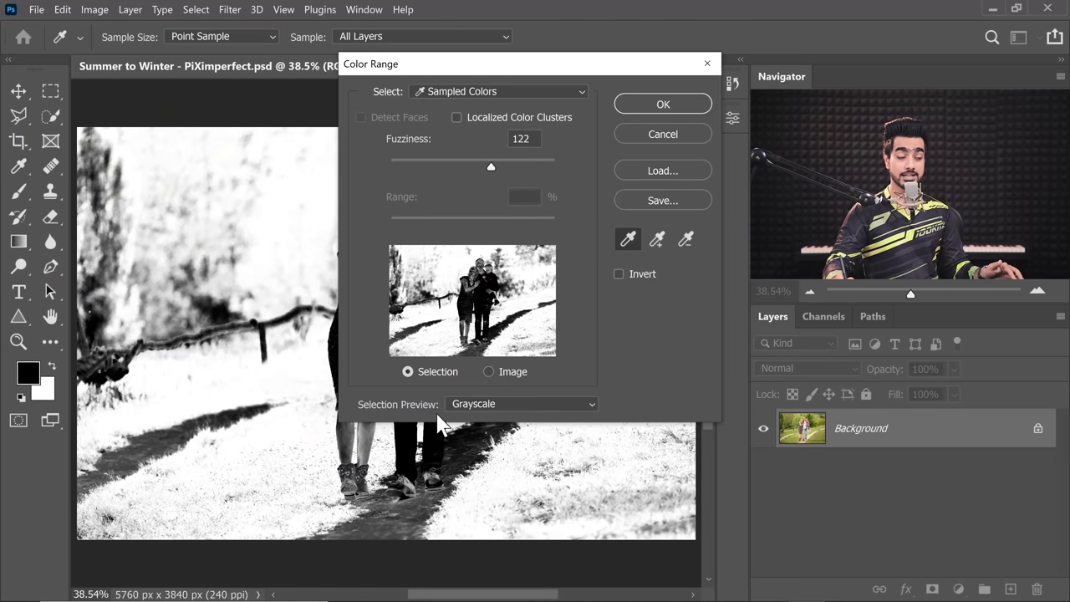
In Color Range, sample the grass, add more greens, and confirm at Fuzziness 115 using grayscale preview.
left_click(474, 405)
left_click(468, 418)
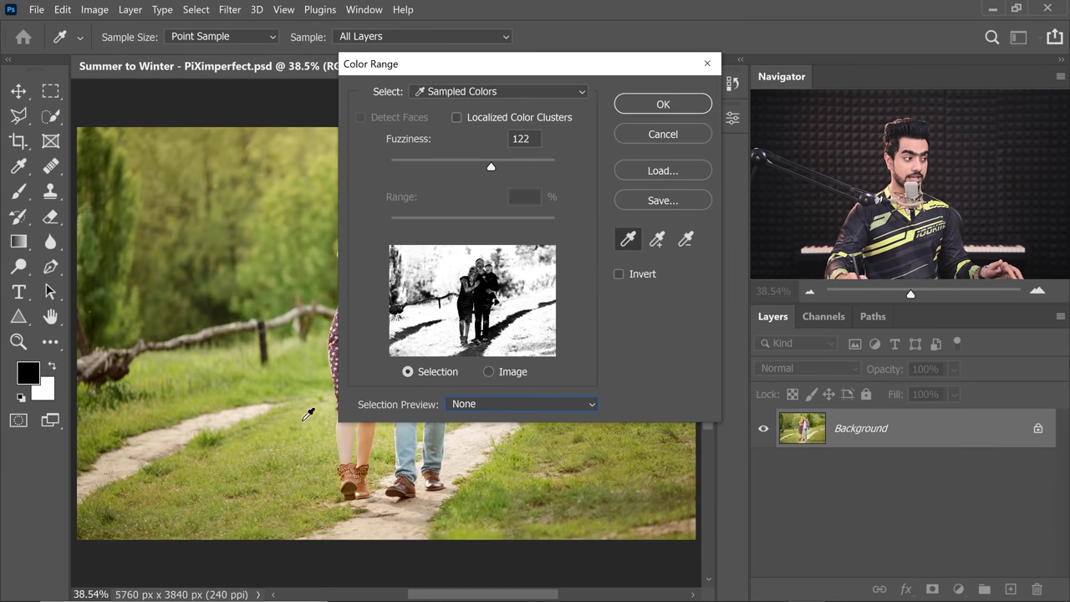
left_click_drag(473, 70, 702, 90)
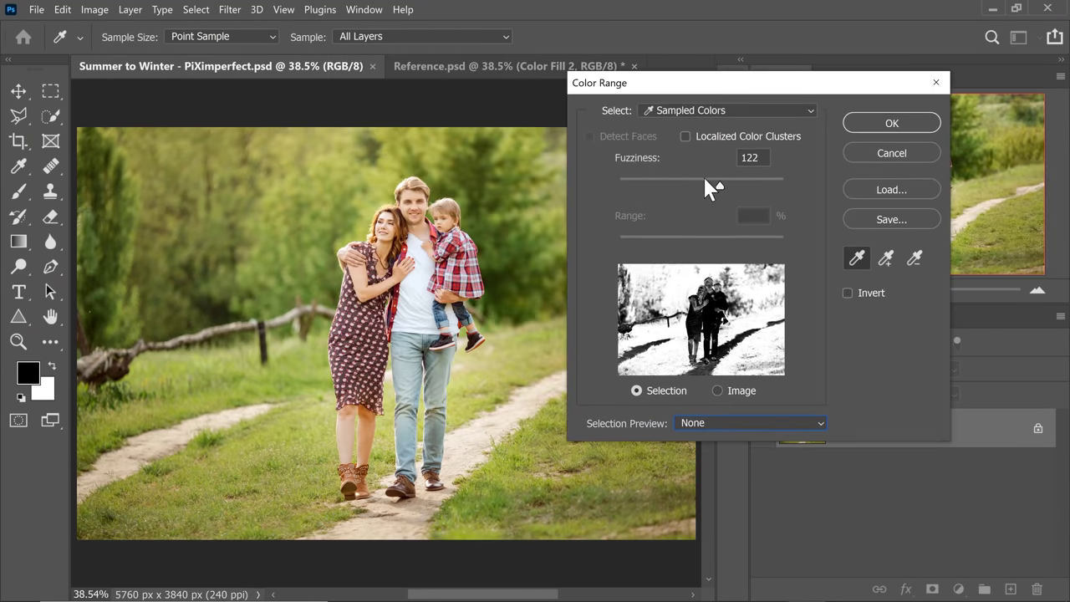
left_click_drag(697, 181, 626, 180)
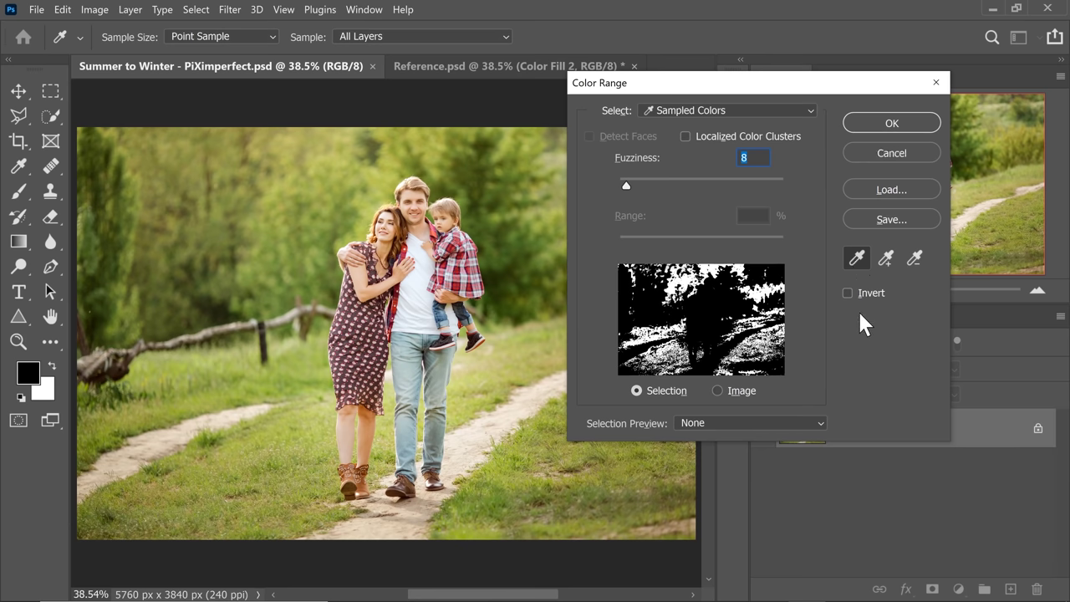
left_click(281, 431)
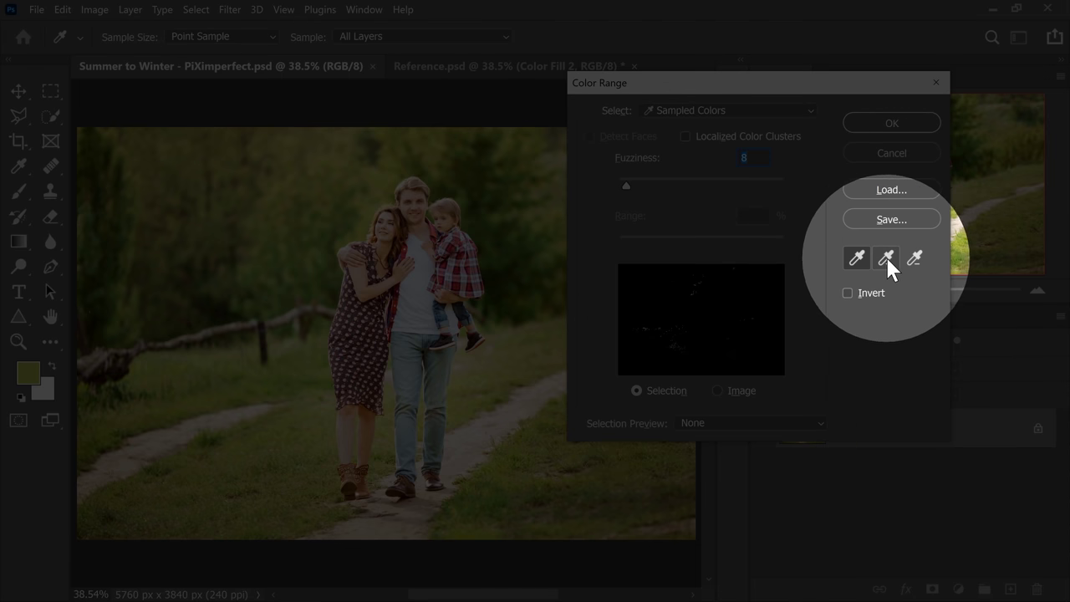
left_click(886, 256)
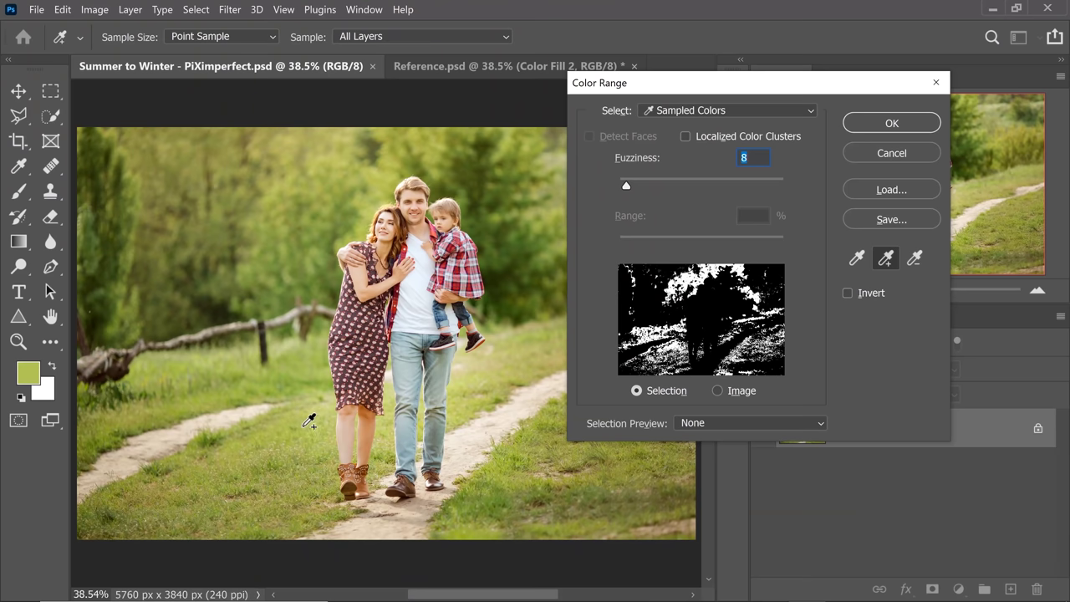
left_click(721, 423)
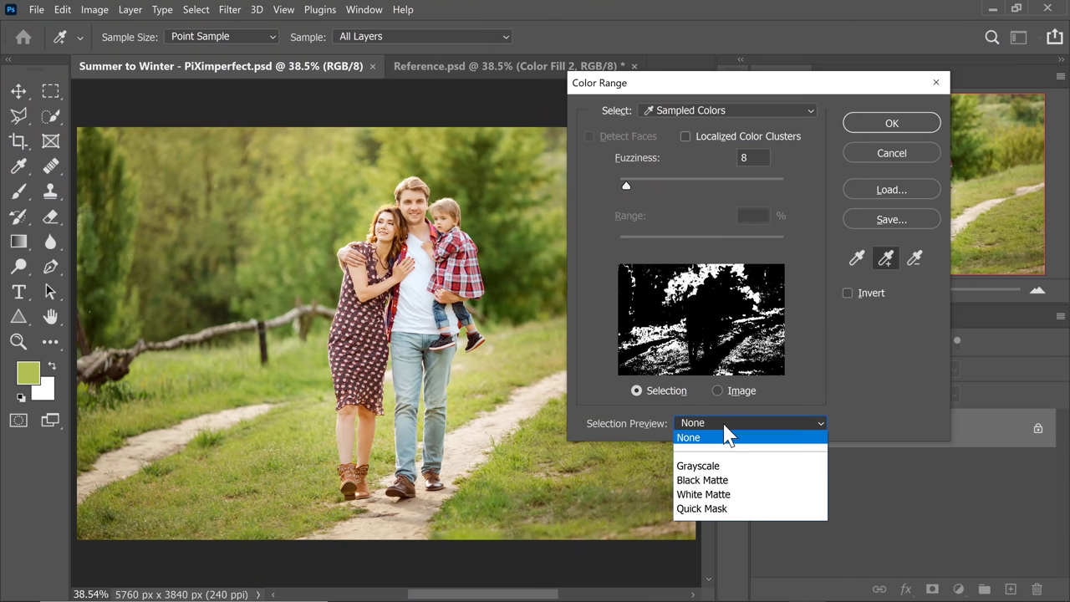
left_click(708, 467)
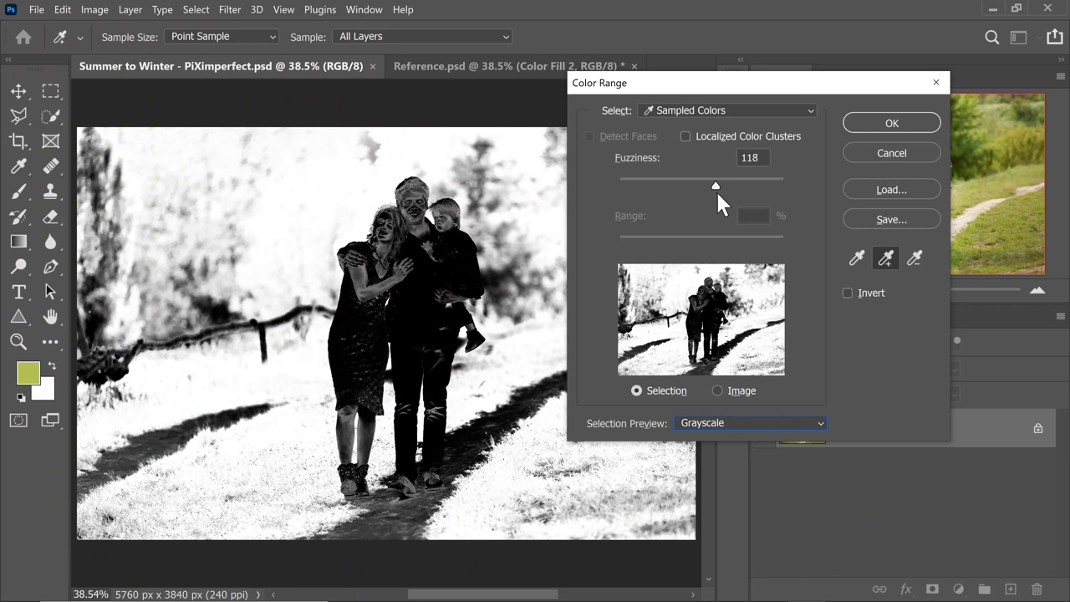
left_click_drag(716, 189, 714, 189)
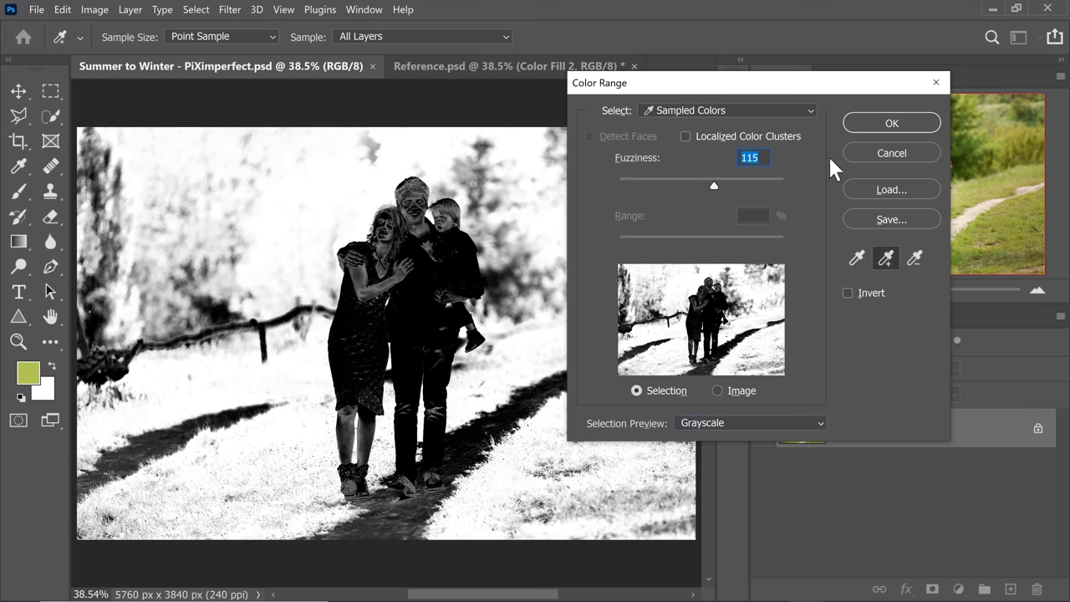
left_click(890, 123)
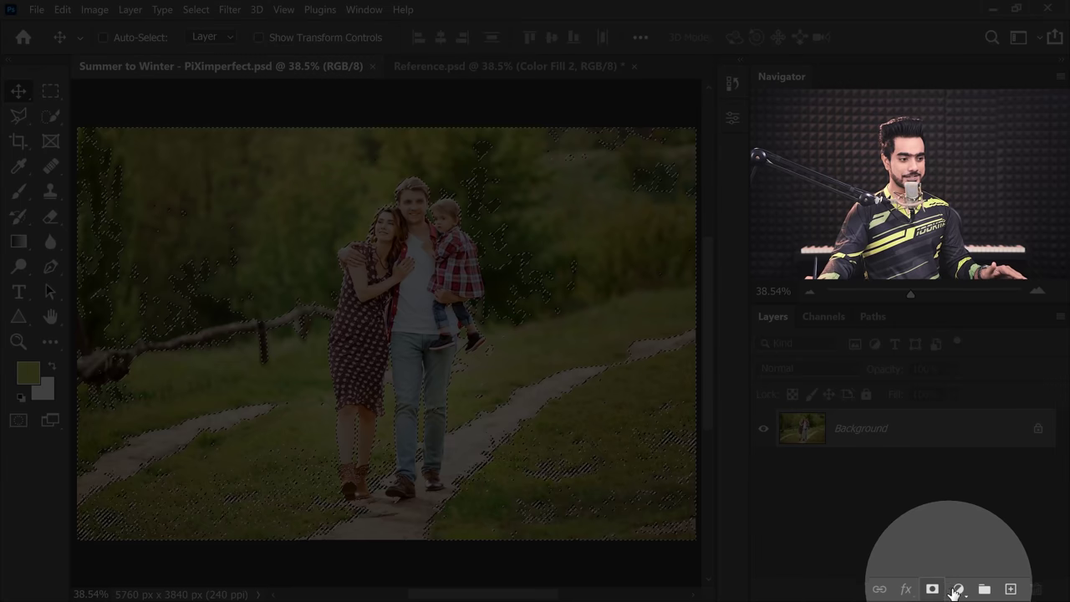
Add a white (ffffff) Solid Color fill layer over the selected greenery.
left_click(959, 590)
left_click(962, 284)
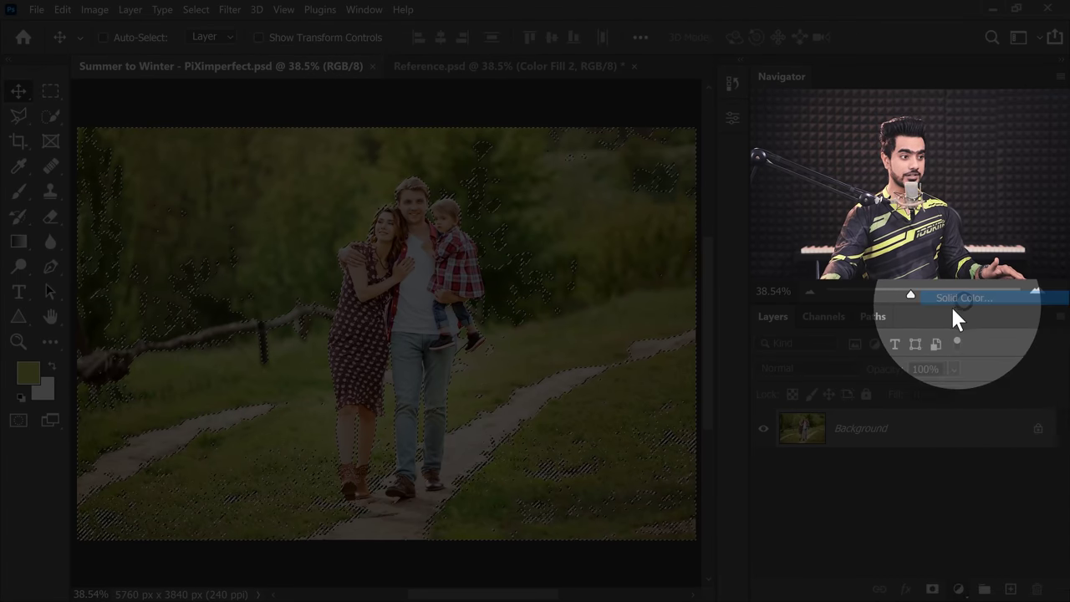
left_click_drag(640, 339, 610, 305)
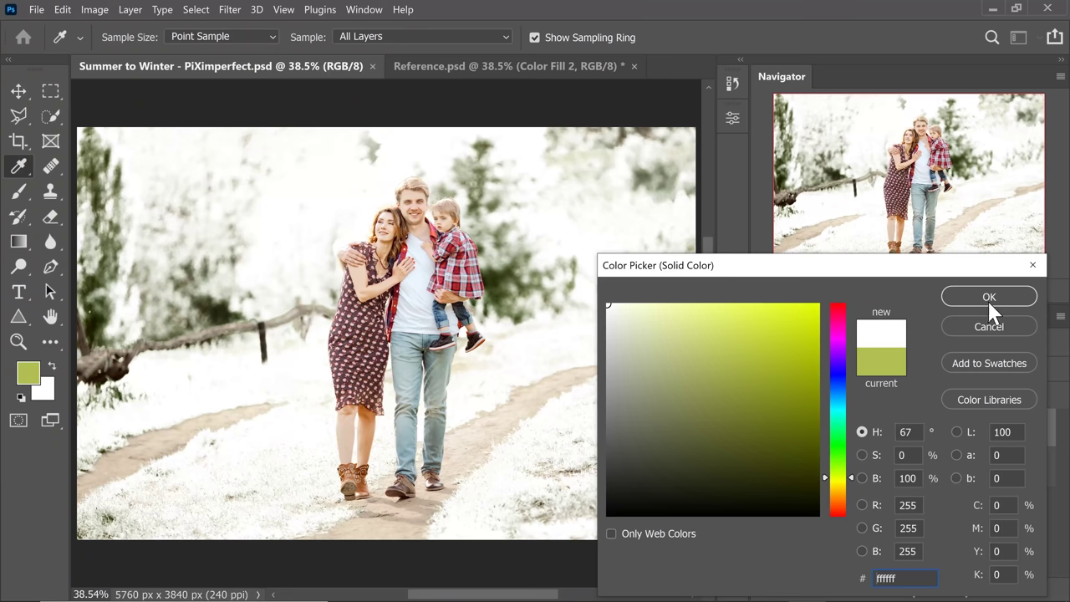
left_click(990, 300)
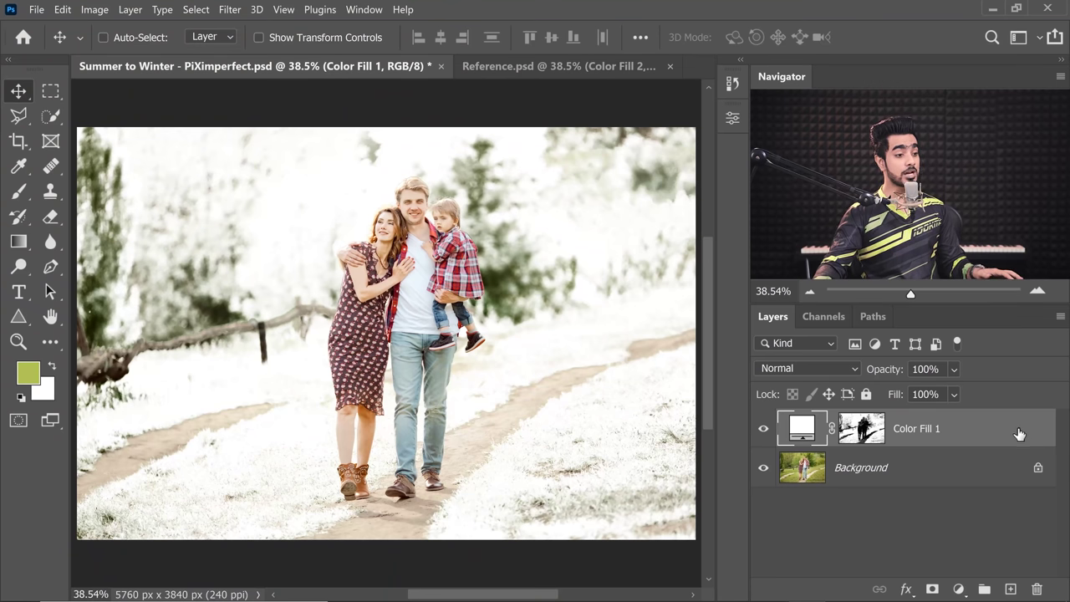
Split Color Fill 1's Underlying Layer Blend If black slider to 47/168 so dark grass shows through.
double_click(970, 428)
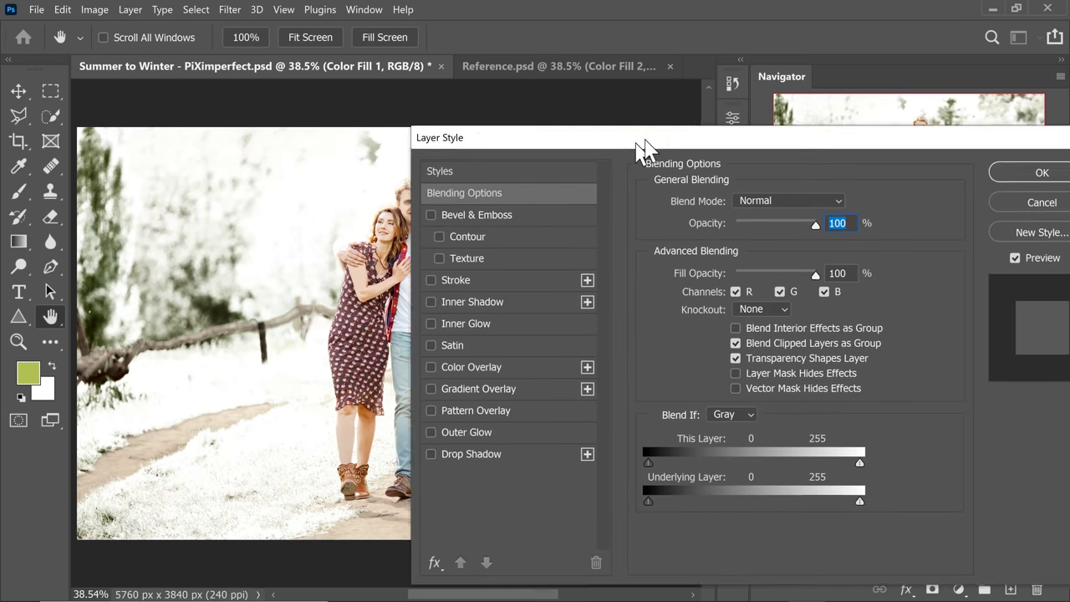
left_click_drag(638, 148, 758, 77)
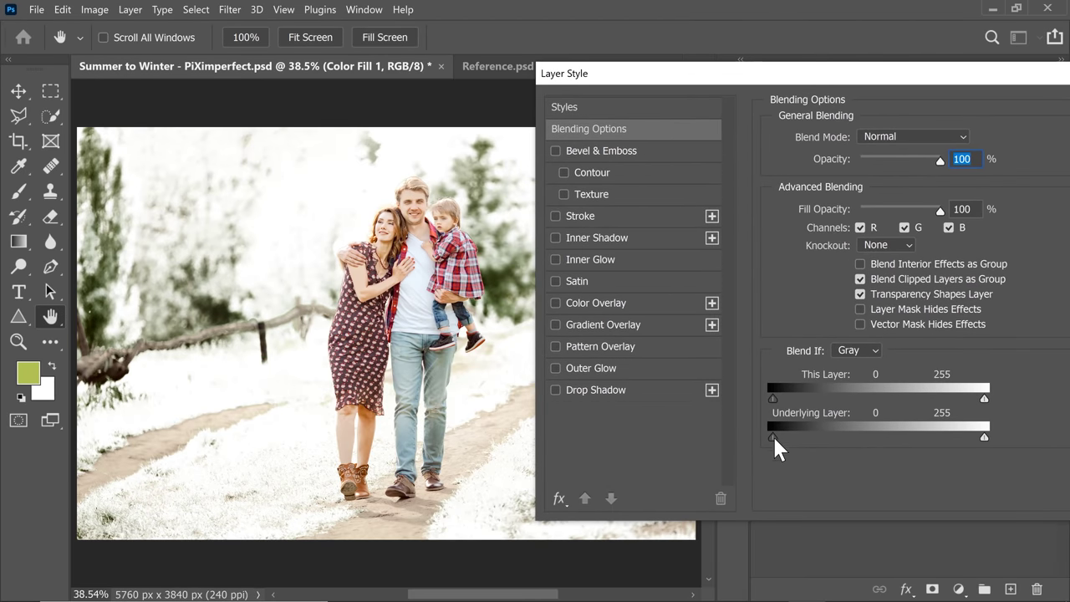
left_click_drag(774, 437, 875, 446)
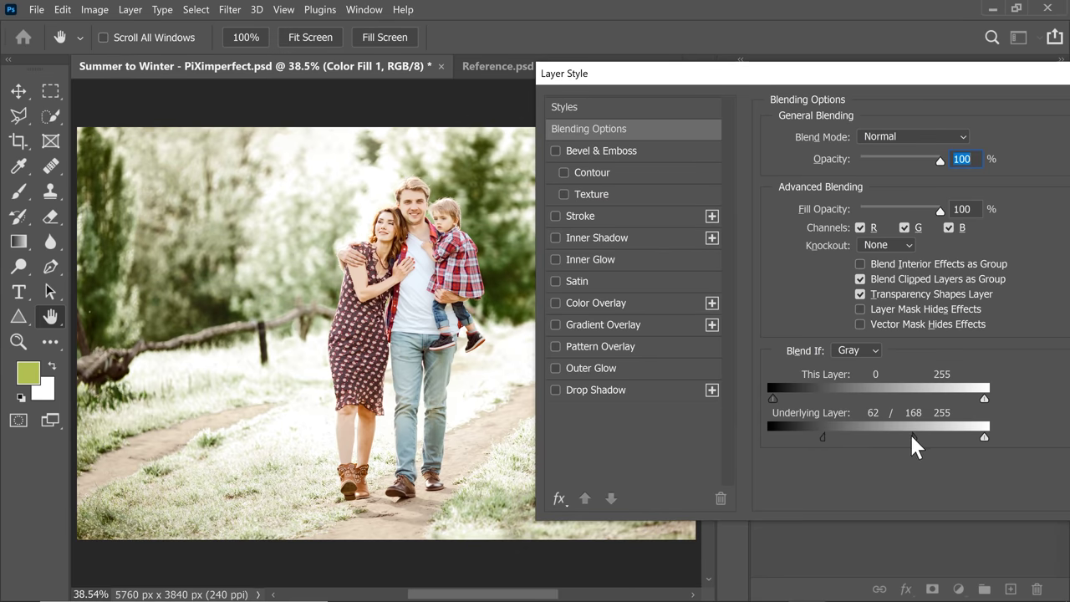
left_click_drag(914, 437, 919, 435)
left_click_drag(818, 435, 813, 437)
left_click_drag(869, 95, 601, 96)
left_click(895, 139)
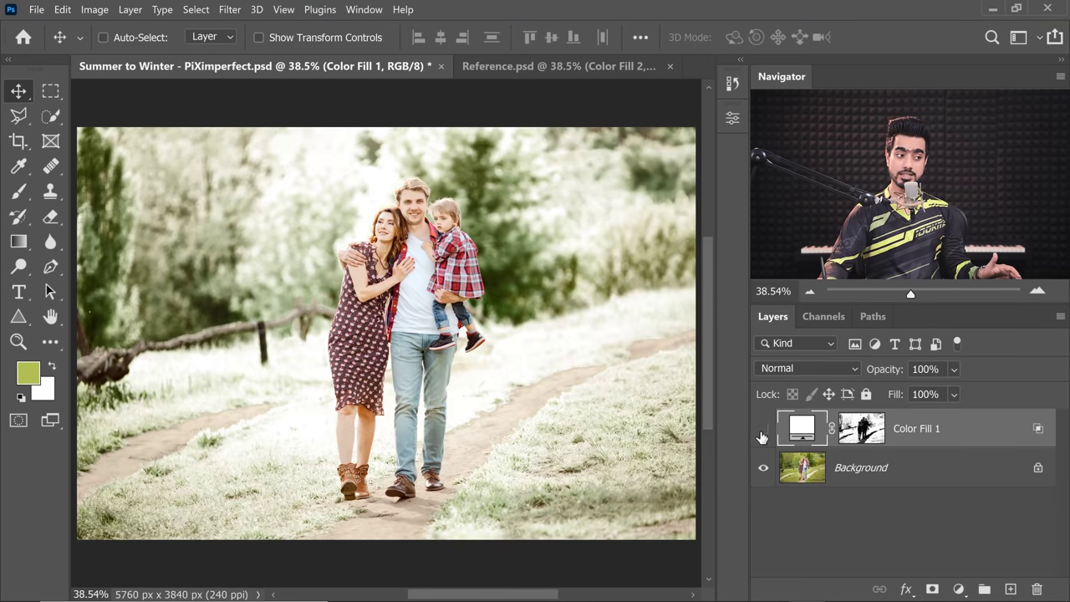
Hide the Color Fill 1 layer and rename it Snow.
left_click(762, 429)
double_click(918, 429)
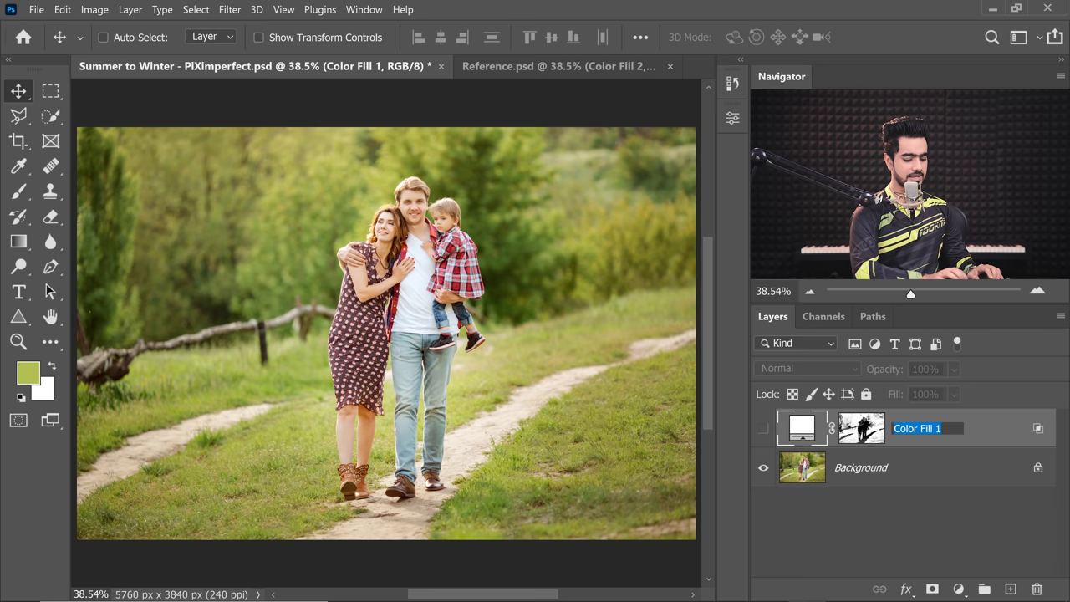
key("Return")
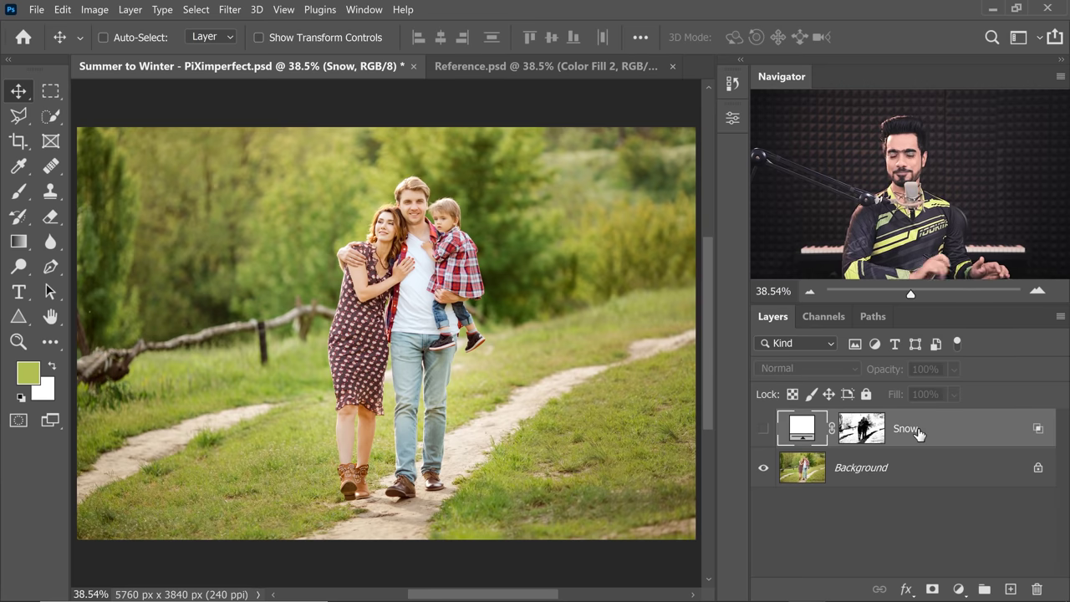
Add a Hue/Saturation layer above Background targeting Yellows at Hue +174, Saturation +100, range 28°/58°–126°/149°.
left_click(888, 478)
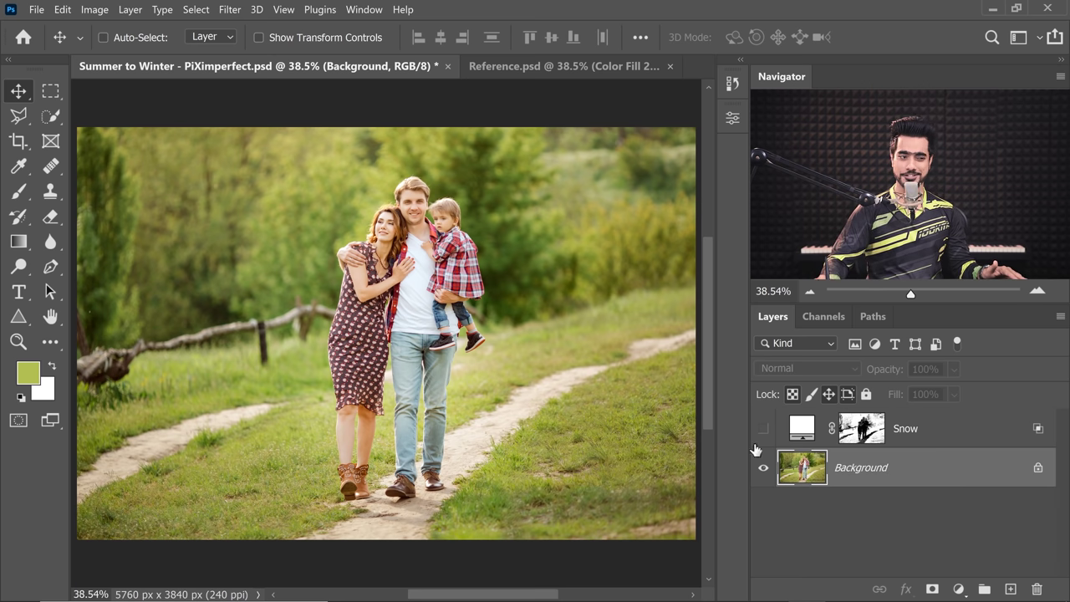
left_click(959, 590)
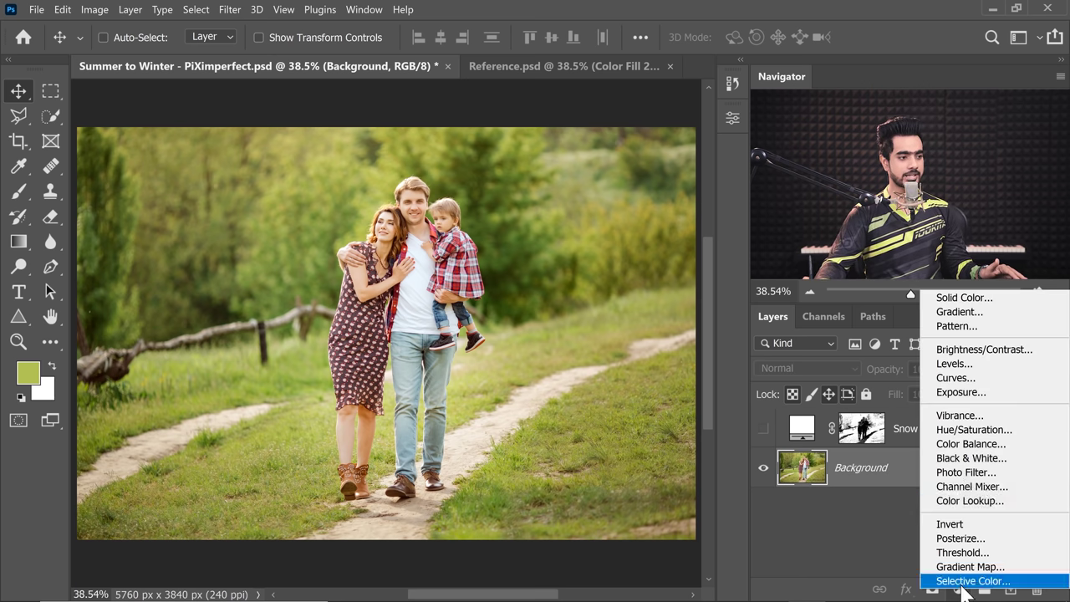
left_click(968, 440)
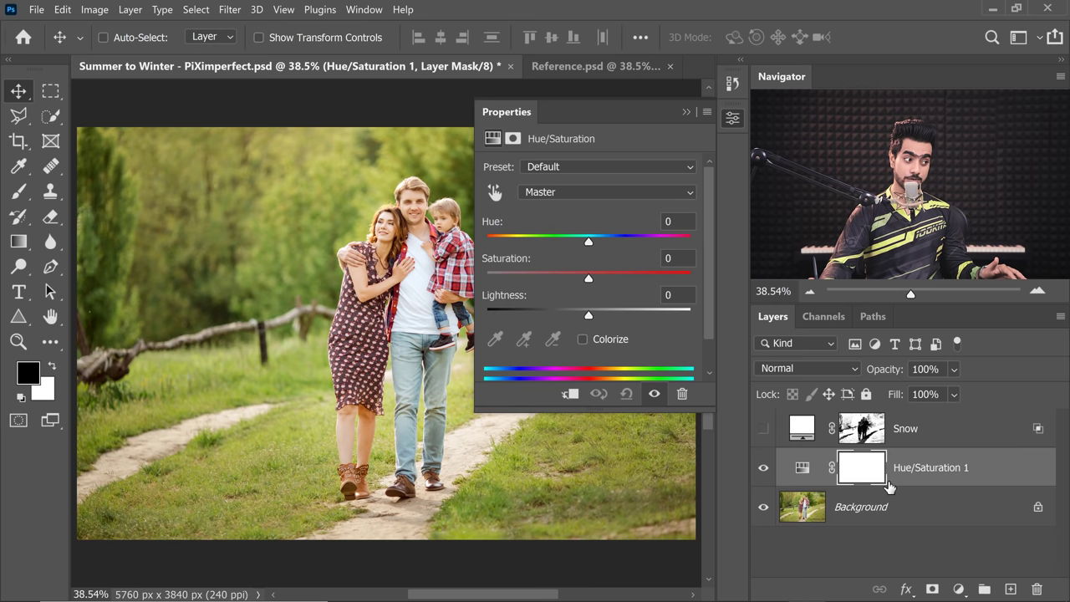
left_click(495, 194)
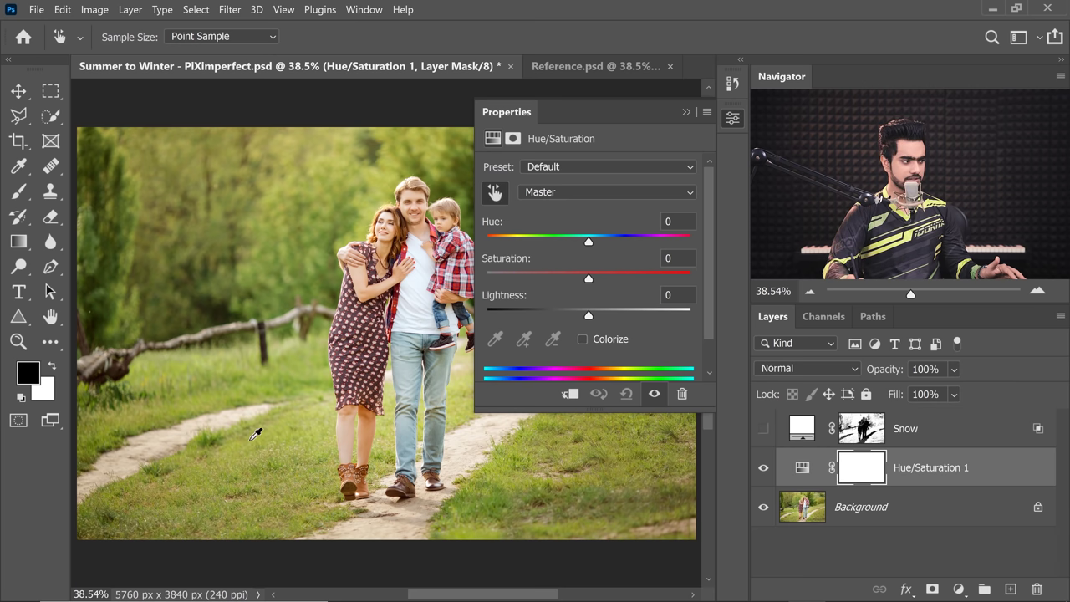
left_click(240, 452)
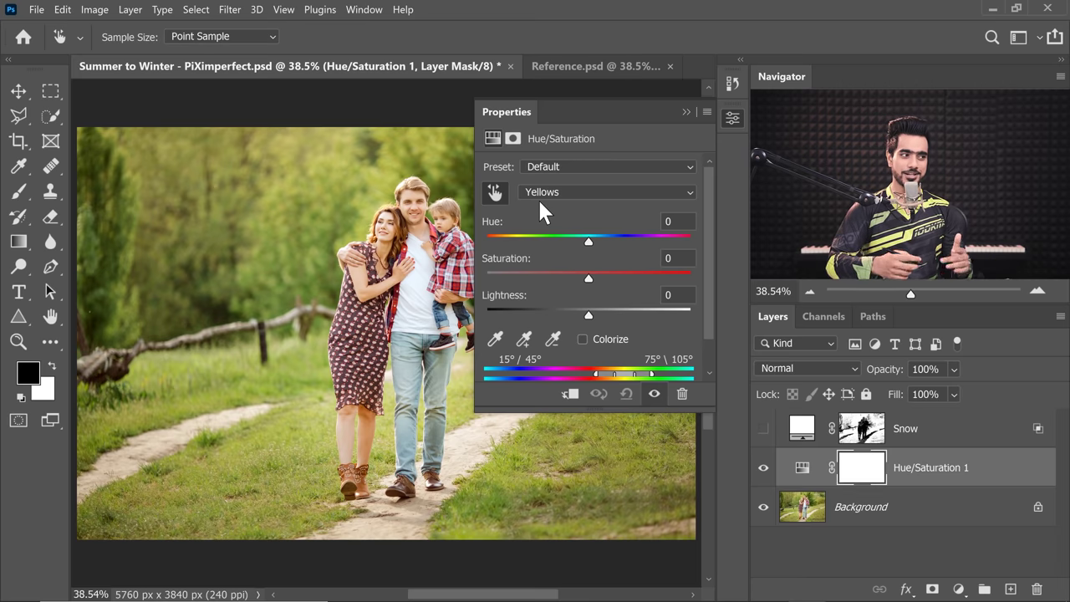
left_click_drag(592, 279, 692, 276)
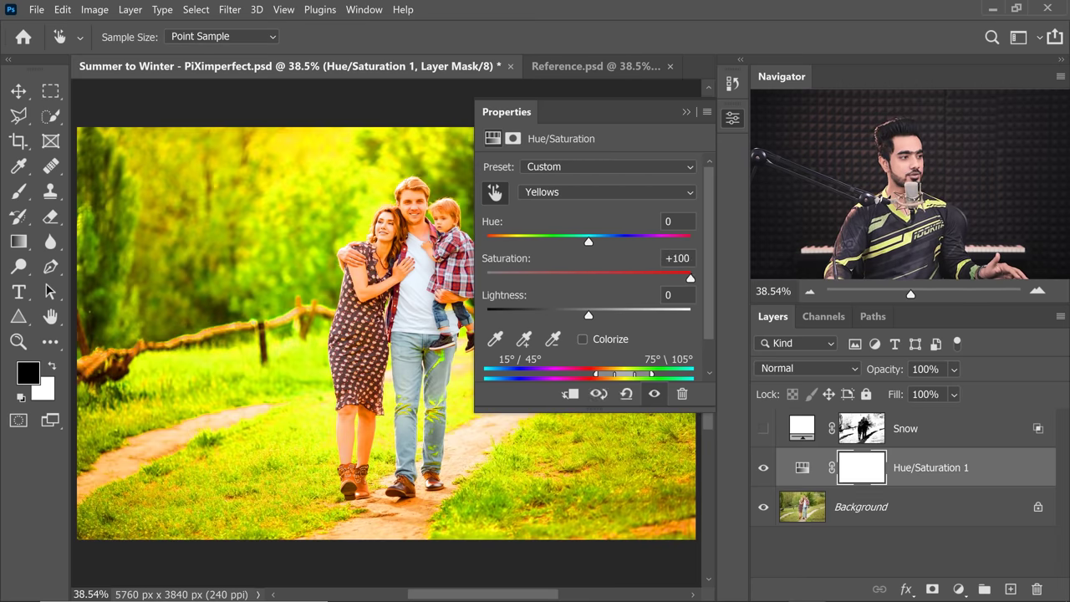
left_click_drag(588, 241, 685, 243)
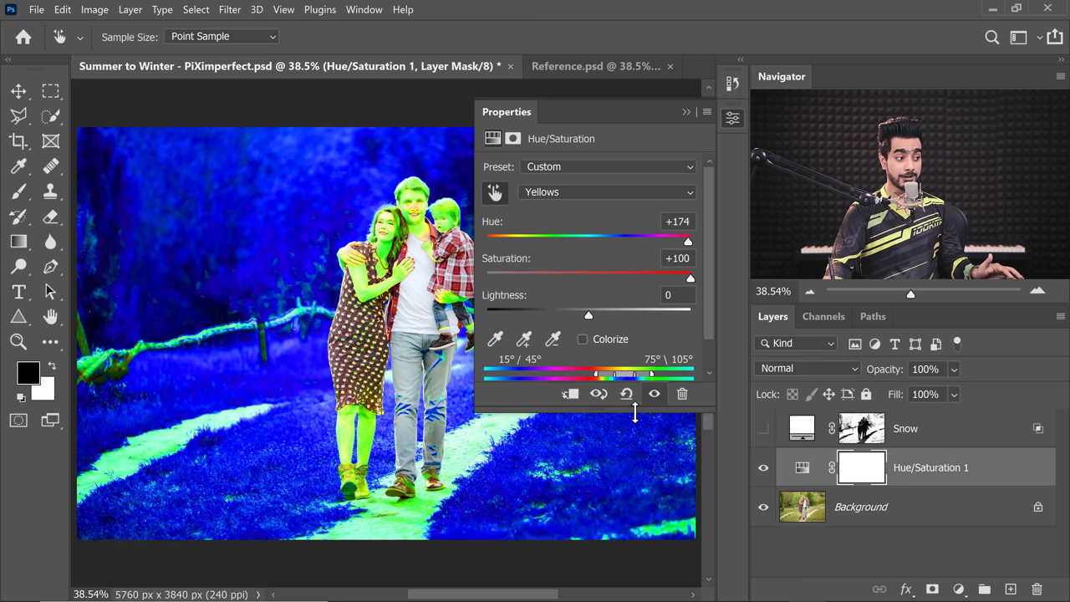
left_click_drag(624, 410, 624, 447)
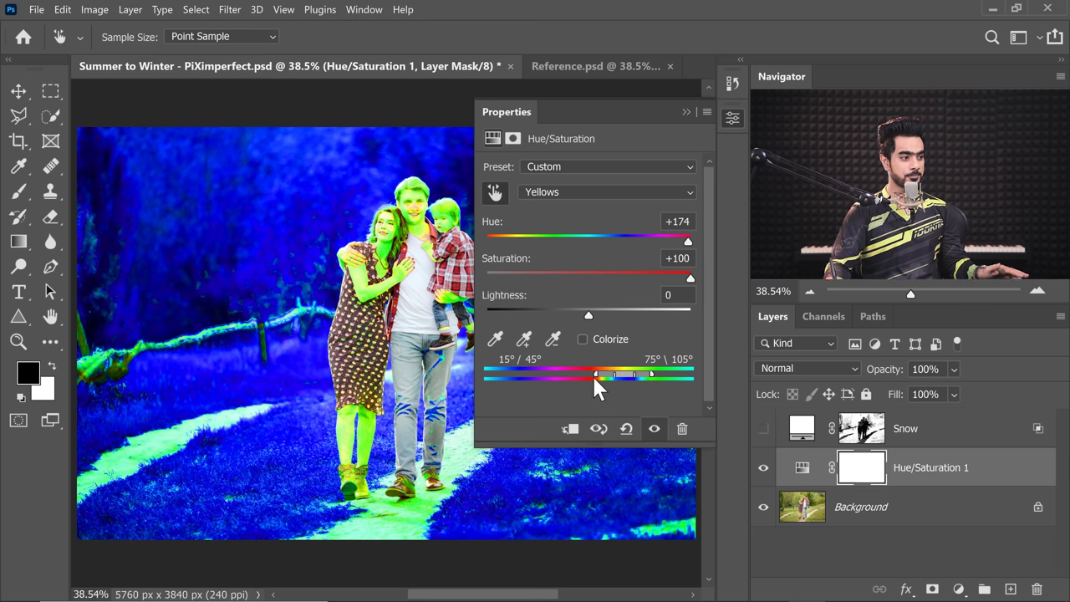
left_click_drag(593, 371, 649, 374)
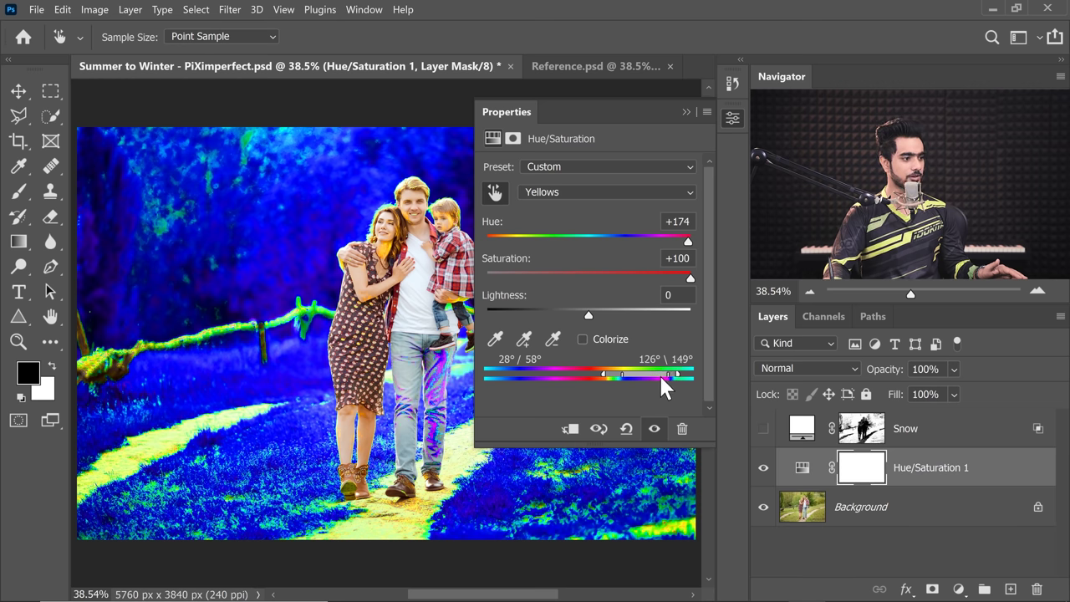
Set Yellows to Hue 0, Saturation −84, Lightness +82, then toggle Snow and Hue/Saturation to compare.
left_click(585, 271)
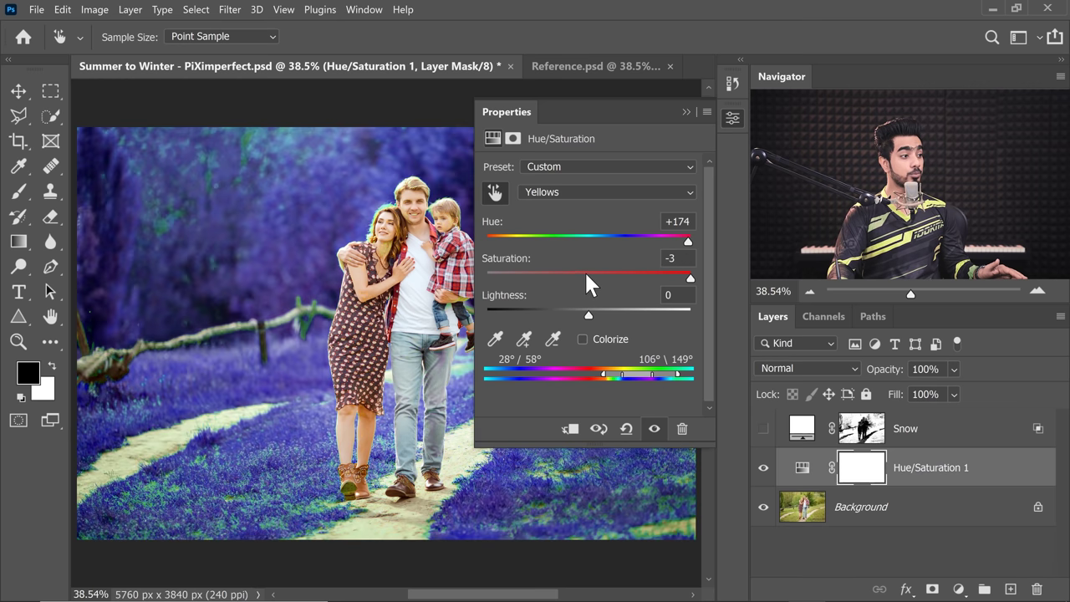
left_click(584, 236)
left_click(673, 221)
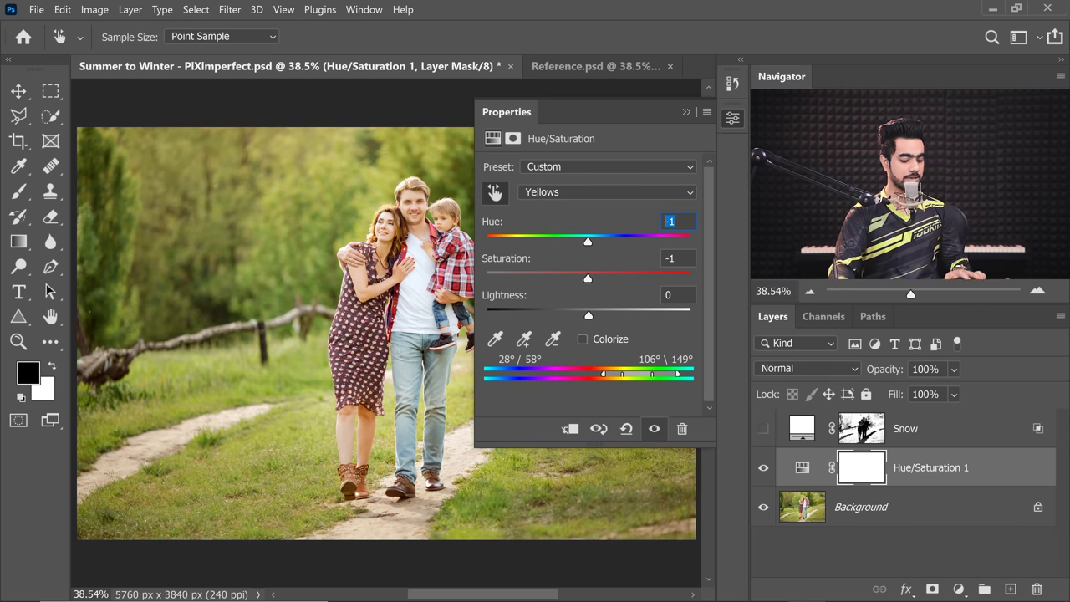
type("0")
left_click_drag(583, 278, 512, 278)
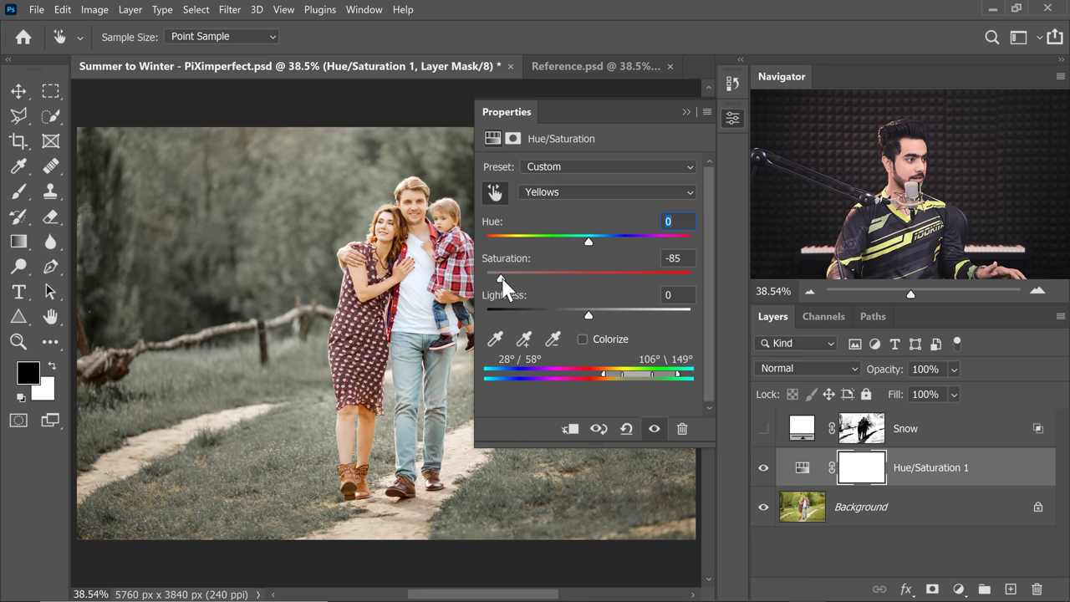
left_click_drag(589, 315, 693, 318)
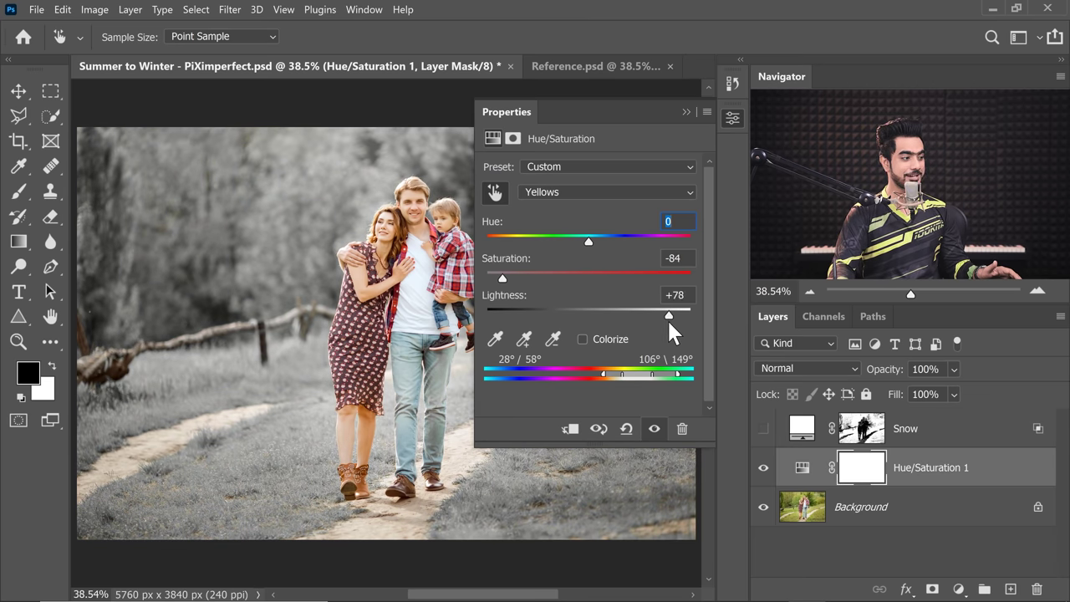
left_click(686, 112)
left_click(762, 453)
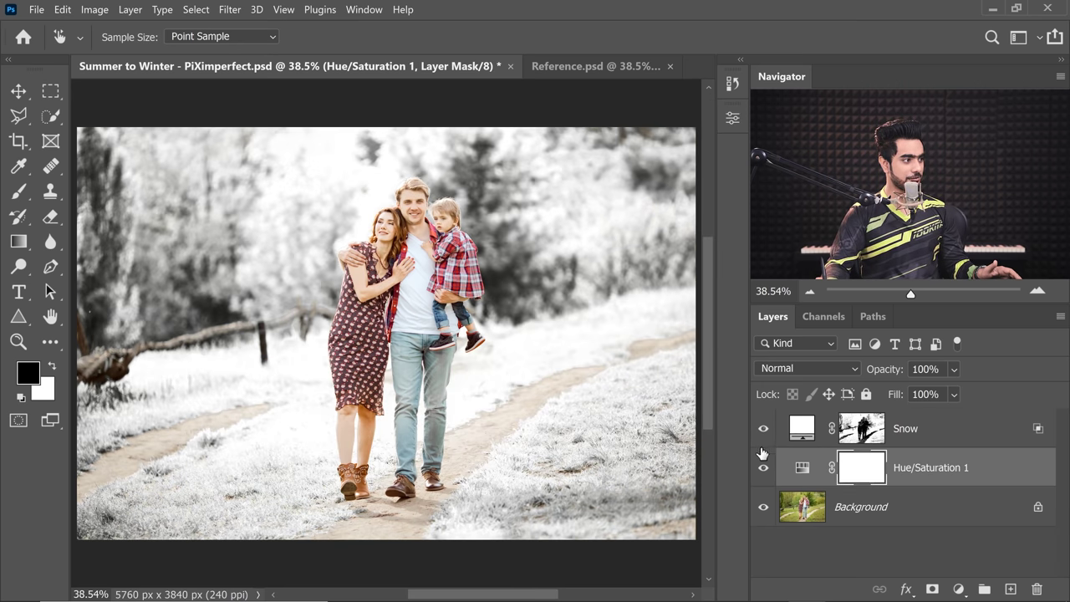
left_click(765, 473)
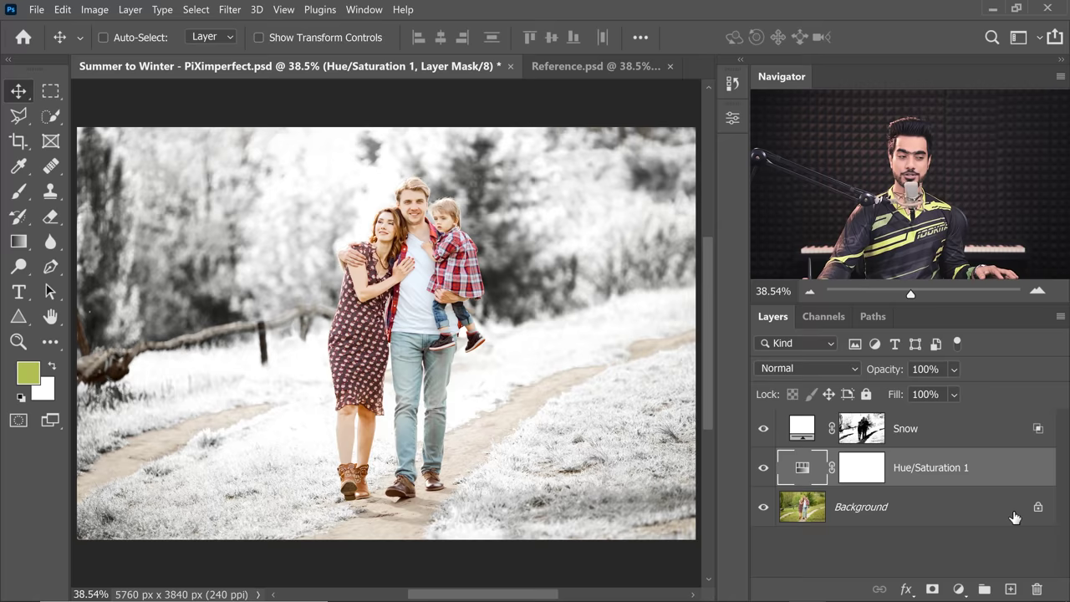
Split Hue/Saturation 1's Underlying Layer Blend If black slider to 26/146.
double_click(1011, 468)
left_click_drag(476, 108, 945, 141)
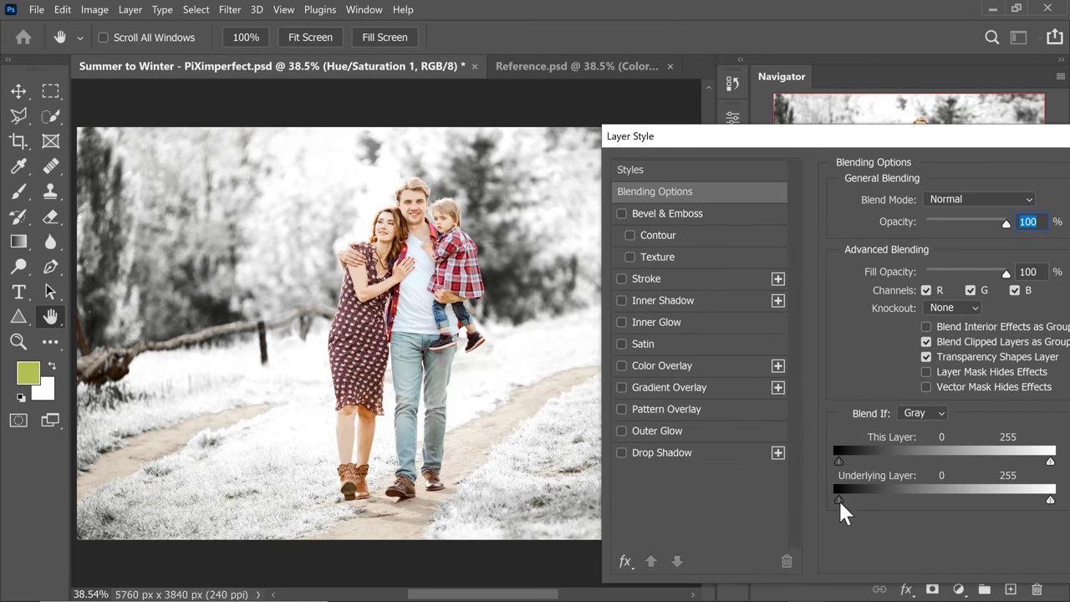
left_click_drag(917, 502, 927, 503)
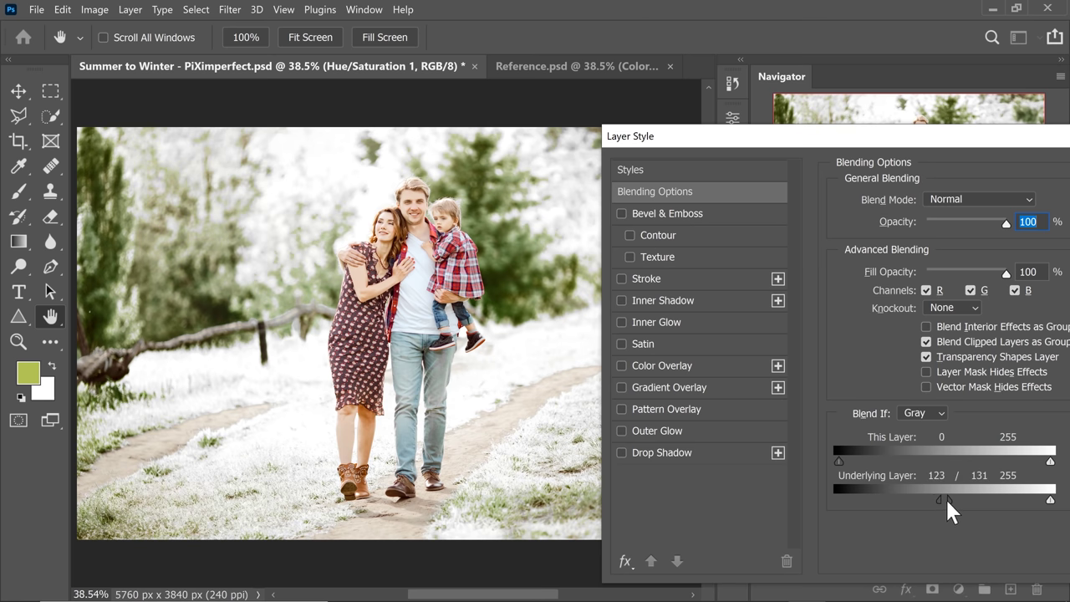
left_click_drag(951, 502, 899, 501)
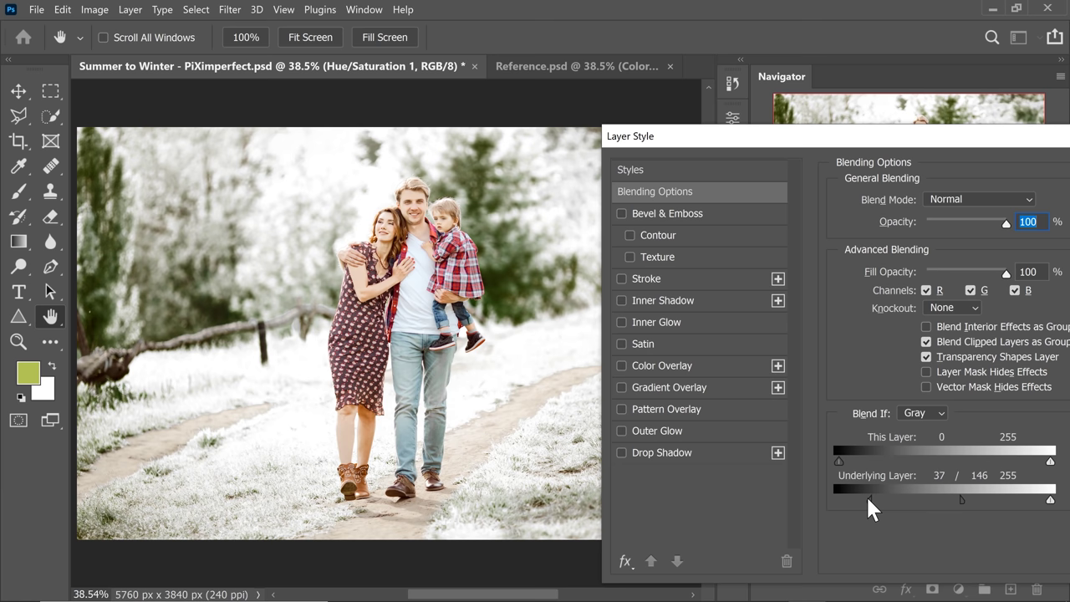
left_click_drag(876, 126, 477, 143)
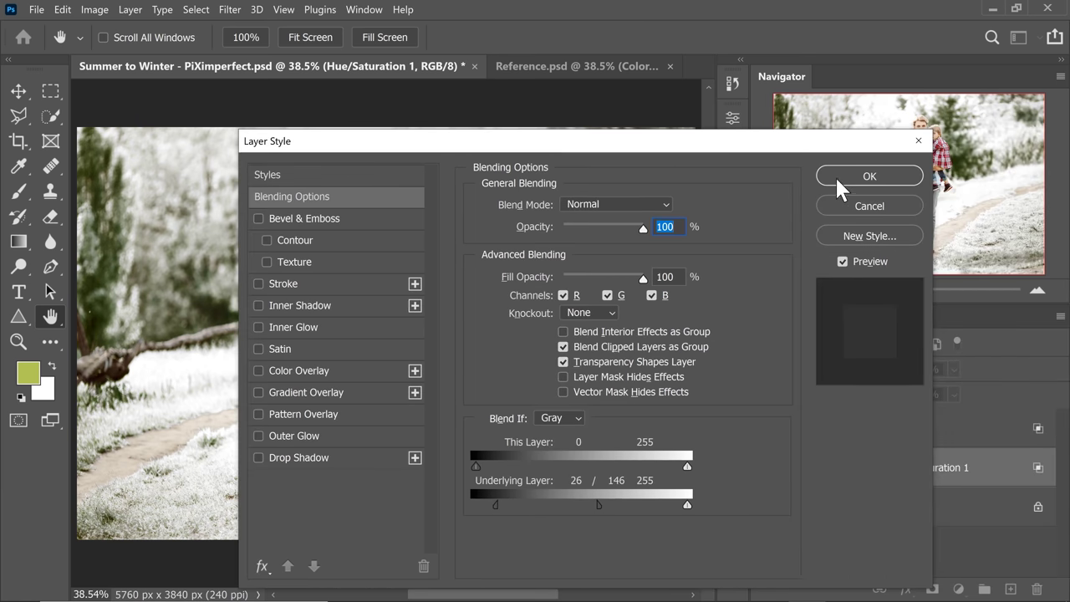
left_click(834, 175)
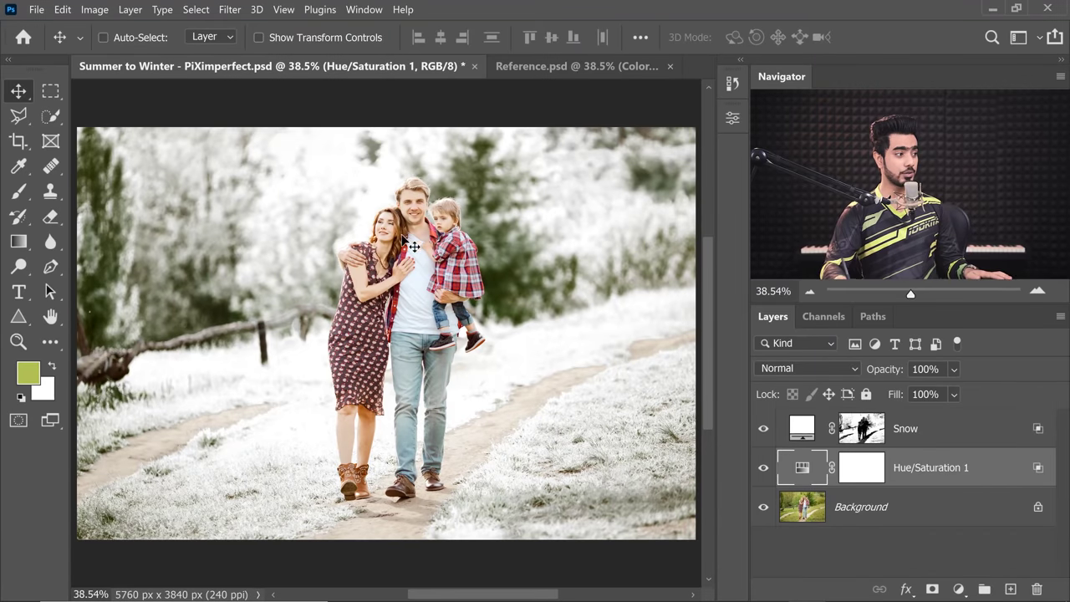
Compare the Snow layer on and off, then target its layer mask.
scroll(393, 209, "up", 5)
left_click_drag(432, 231, 363, 323)
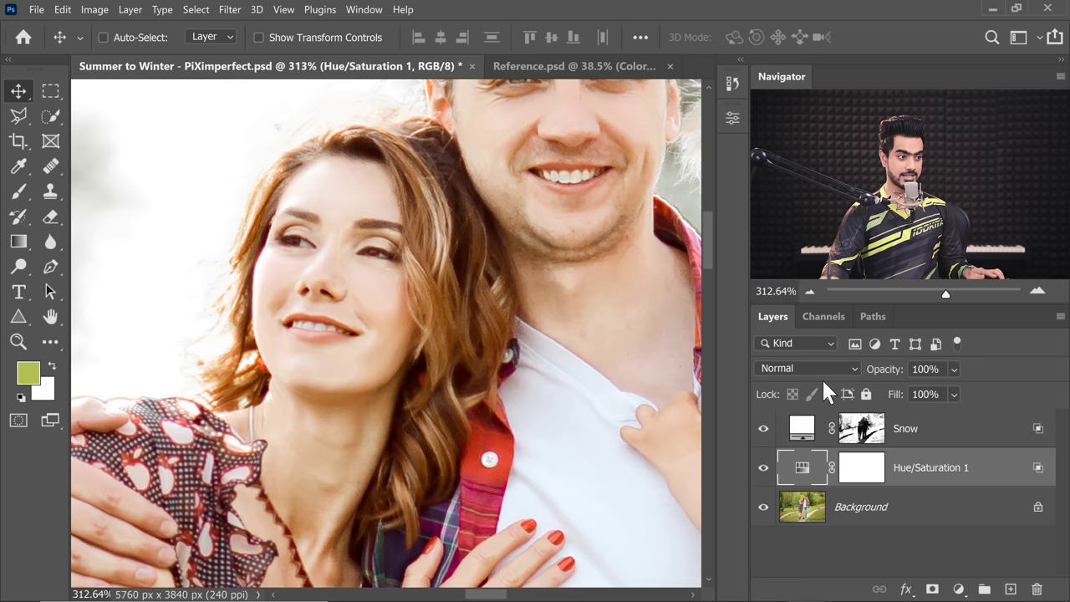
left_click(799, 428)
left_click(763, 430)
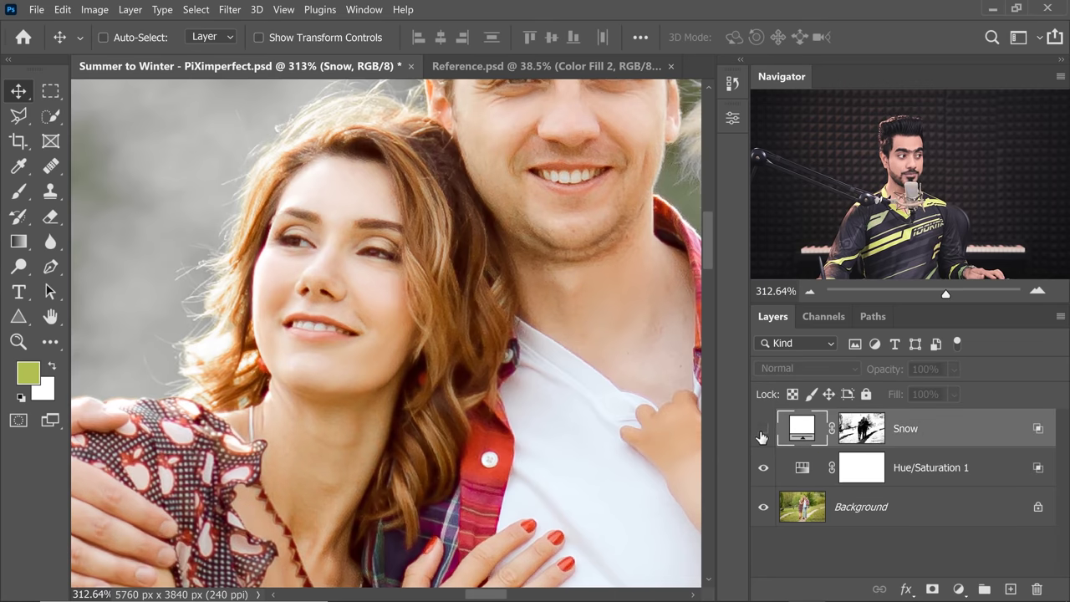
left_click(763, 430)
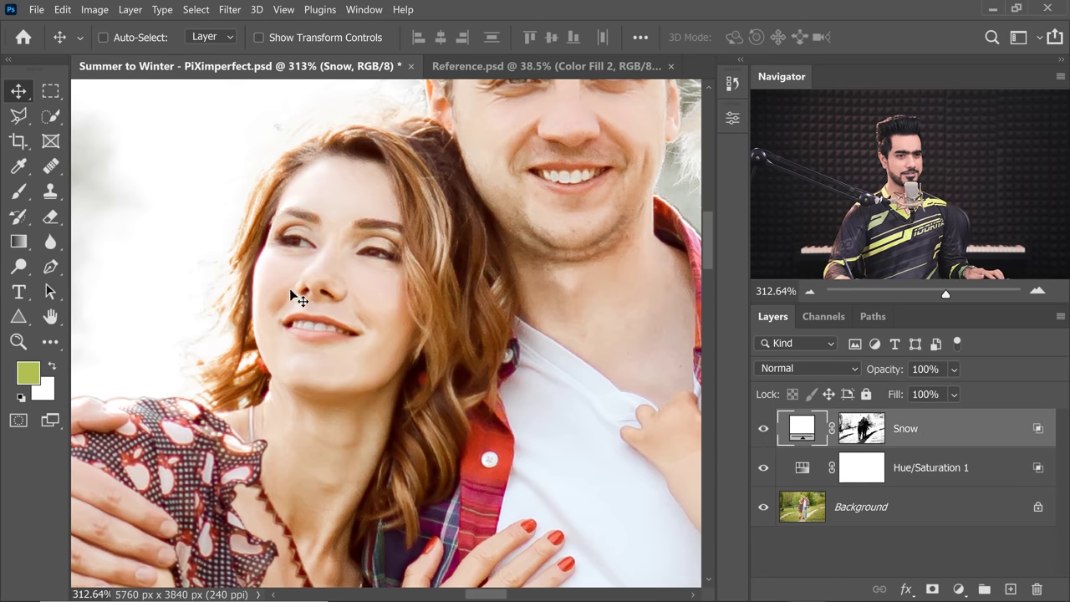
left_click(861, 435)
Quick-select the woman's legs and paint them black on the Snow mask to remove the snow.
left_click(18, 192)
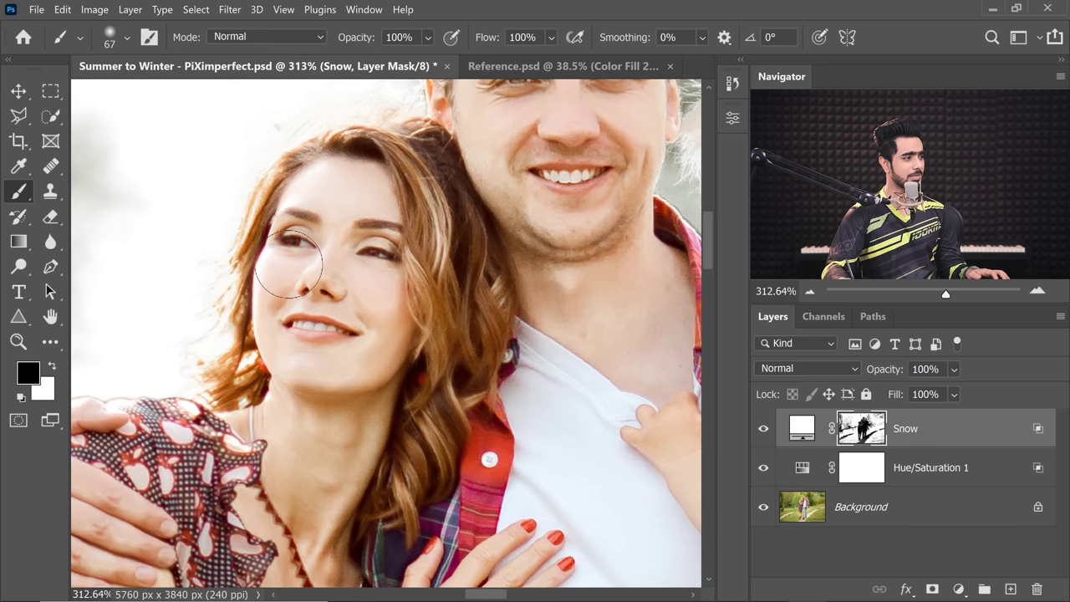
left_click_drag(483, 194, 500, 207)
scroll(508, 239, "down", 2)
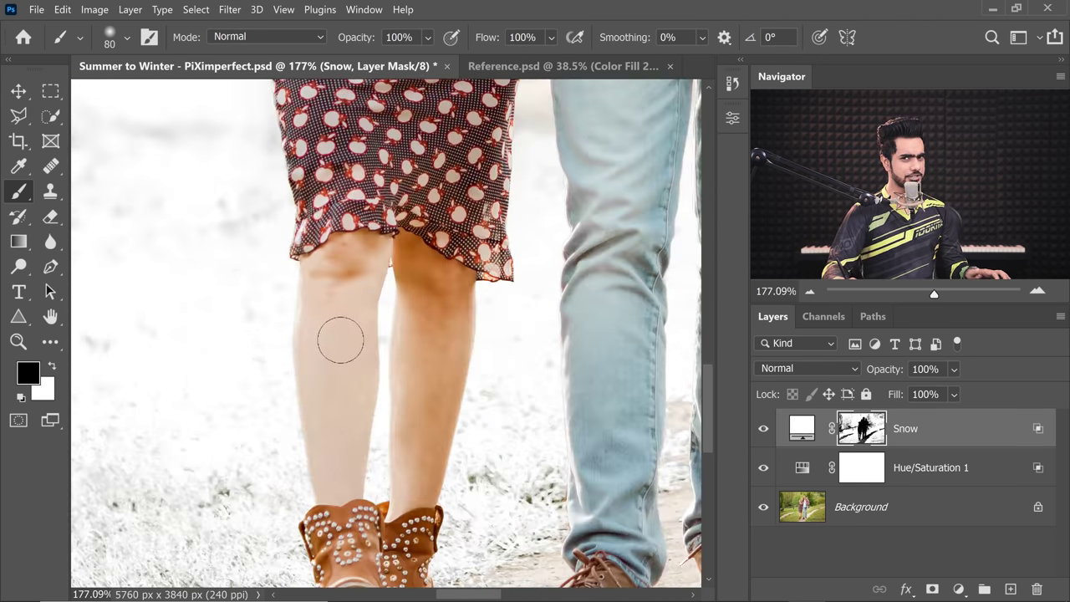
left_click_drag(50, 125, 117, 136)
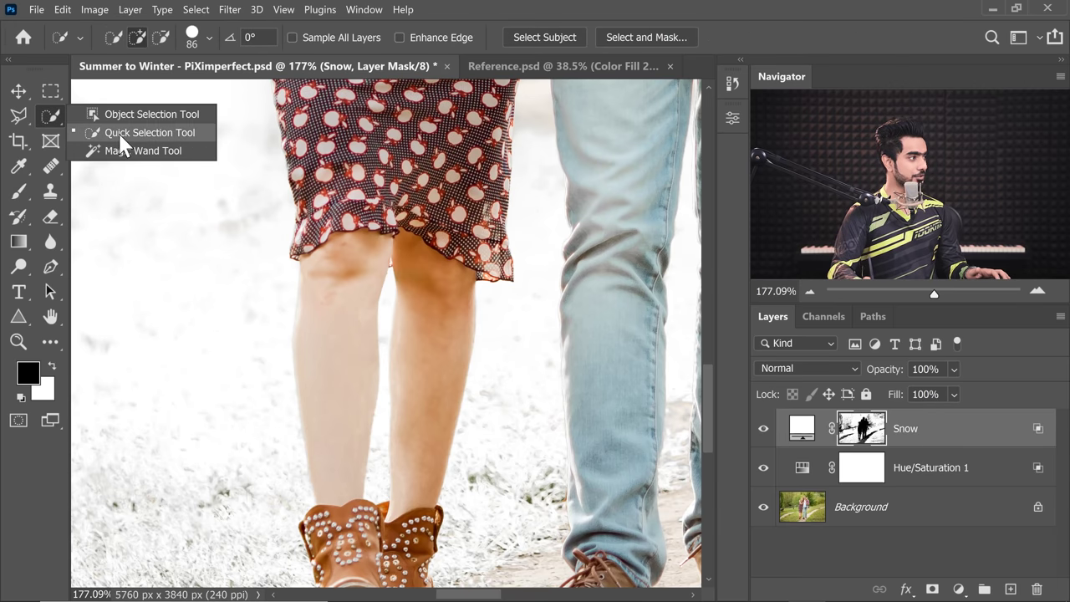
mouse_move(370, 291)
left_mouse_down()
mouse_move(352, 270)
mouse_move(331, 298)
left_mouse_up()
mouse_move(336, 369)
left_mouse_down()
mouse_move(378, 428)
mouse_move(401, 355)
mouse_move(445, 322)
mouse_move(441, 299)
mouse_move(423, 435)
left_mouse_up()
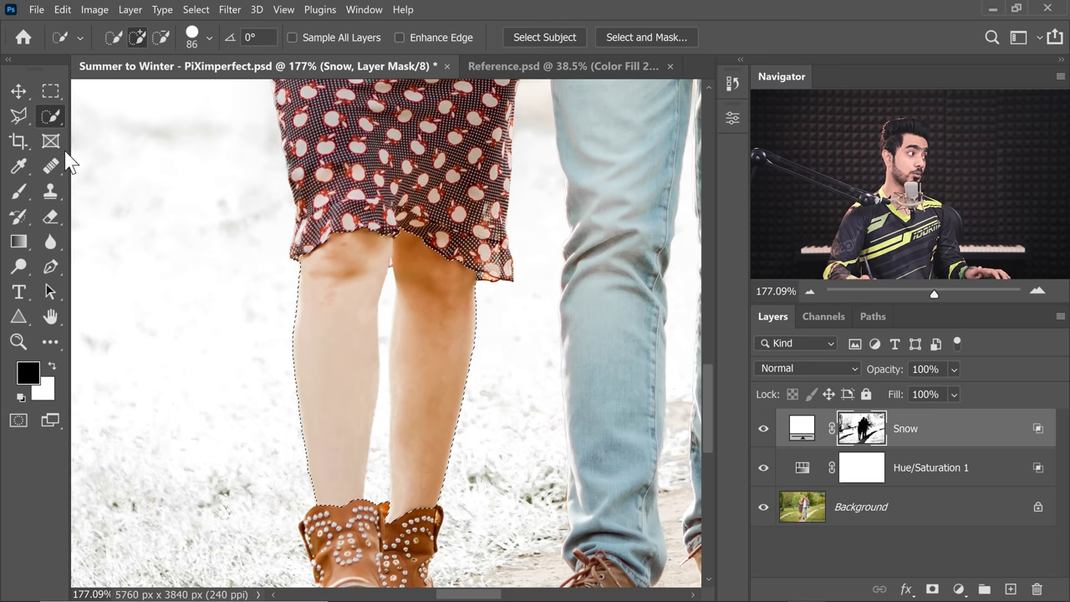
left_click(19, 191)
mouse_move(331, 261)
left_mouse_down()
mouse_move(422, 368)
mouse_move(435, 469)
left_mouse_up()
mouse_move(463, 288)
left_mouse_down()
mouse_move(430, 287)
mouse_move(406, 406)
left_mouse_up()
key("ctrl+d")
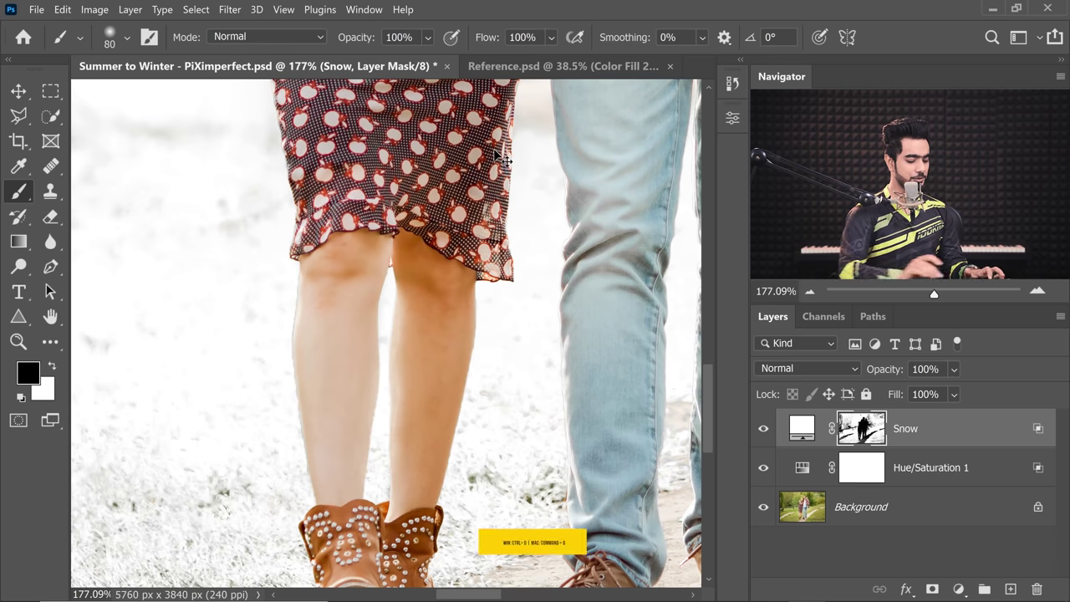
Paint white with a smaller brush to clean up the snow around the man's hair.
key("ctrl+0")
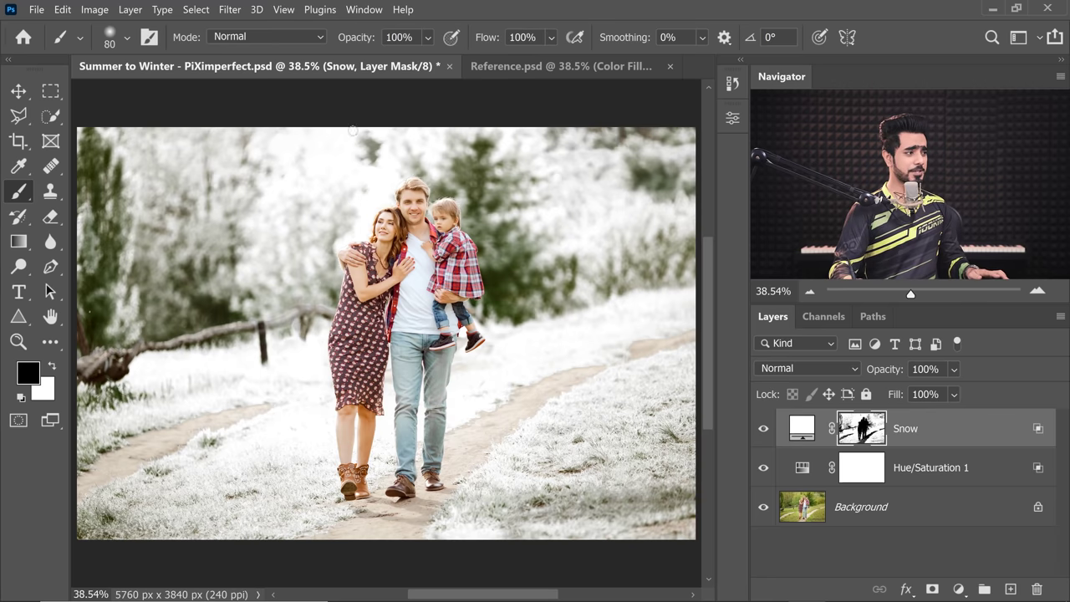
left_click_drag(404, 196, 406, 247)
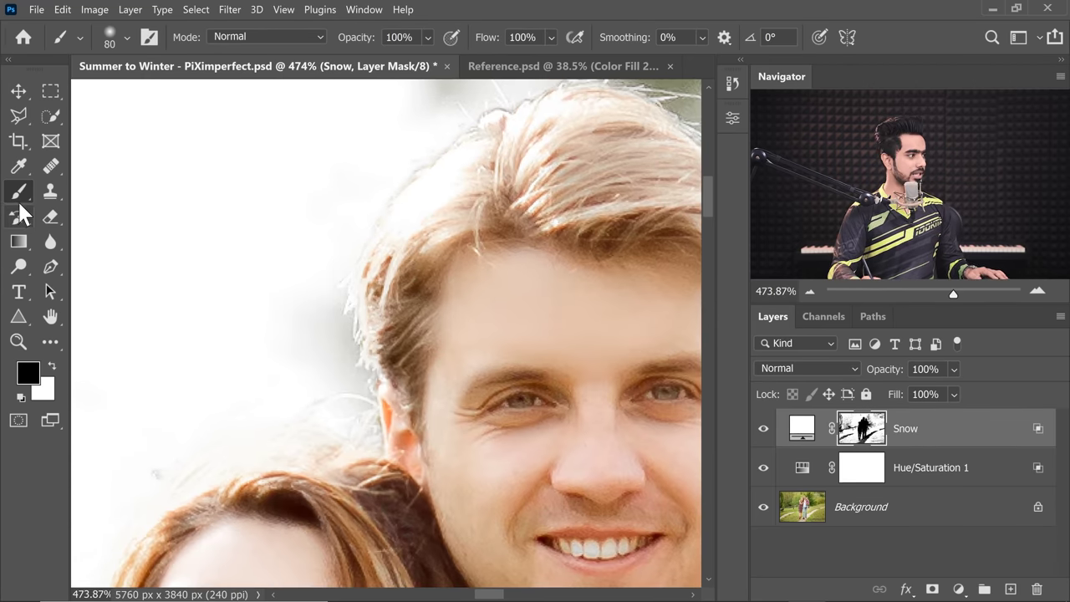
key("x")
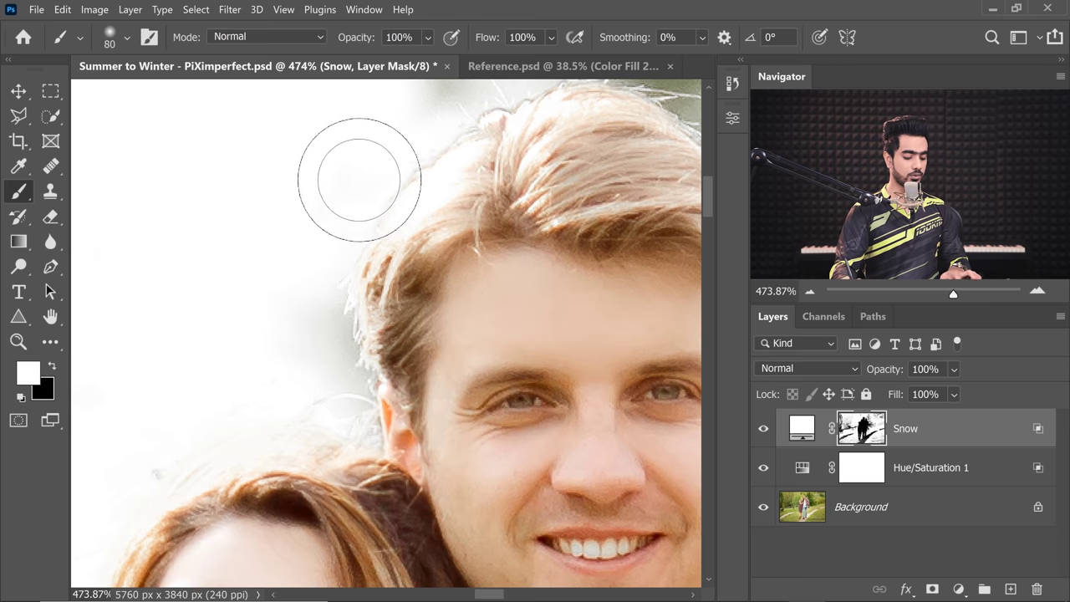
key("bracketleft")
key("bracketleft")
key("bracketleft")
key("bracketleft")
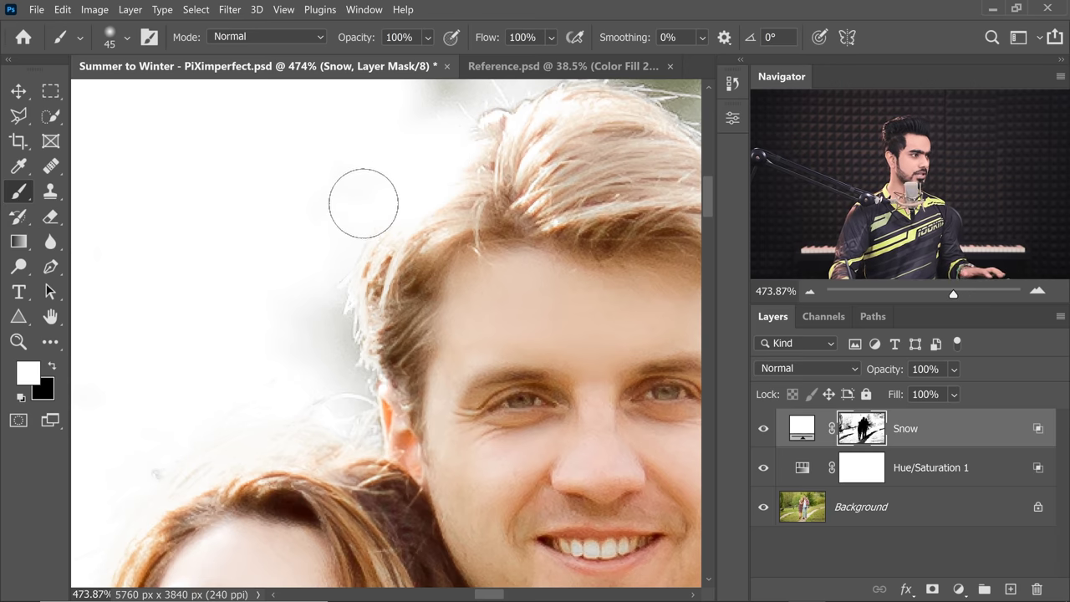
left_click_drag(309, 318, 359, 242)
left_click_drag(318, 313, 418, 291)
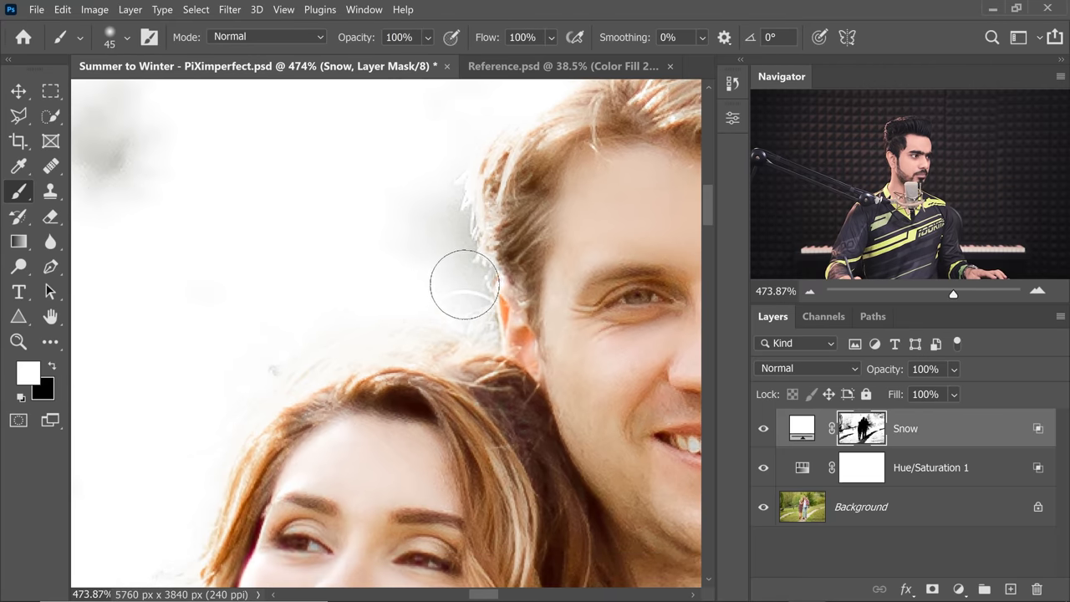
scroll(346, 327, "down", 4)
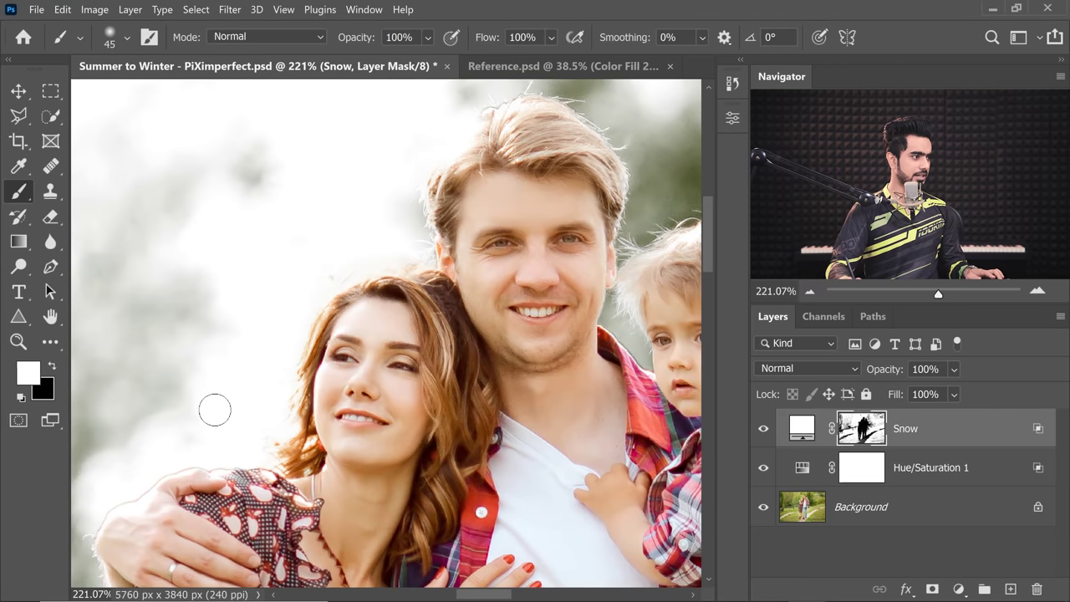
left_click_drag(214, 409, 61, 524)
left_click_drag(495, 391, 532, 343)
key("ctrl+0")
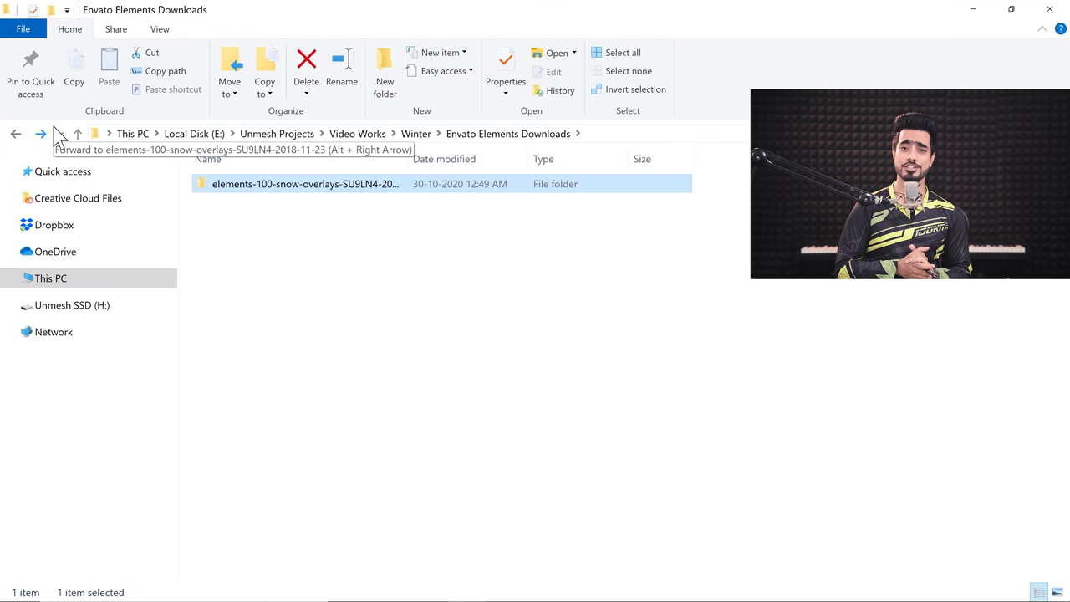
Open the elements-100-snow-overlays folder and its 100 Snow Overlays subfolder.
double_click(262, 190)
double_click(248, 186)
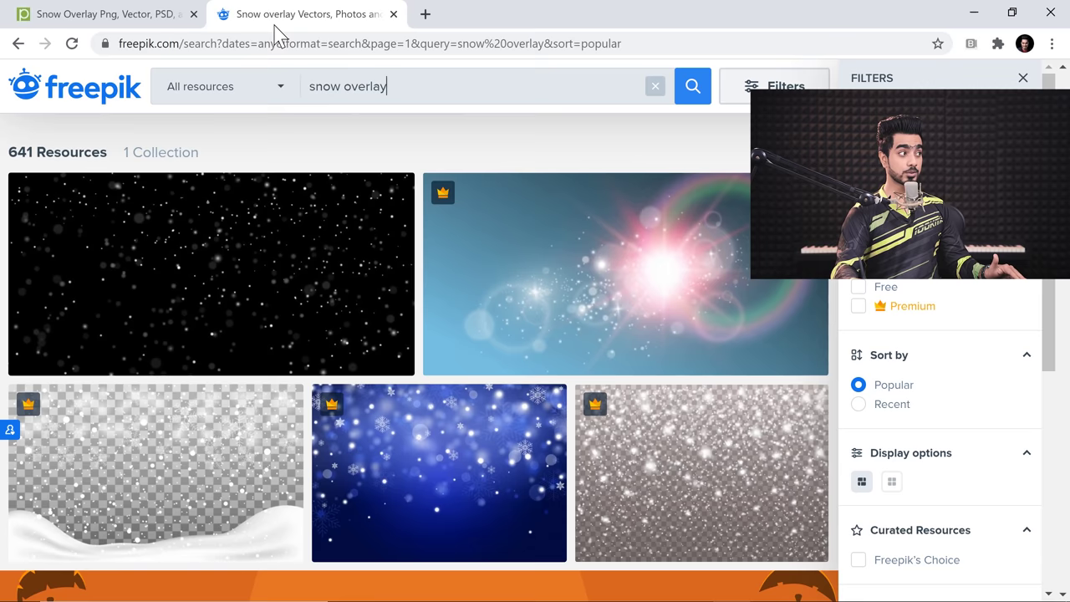
Switch to the pngtree snow overlay tab and scroll through its results.
left_click(115, 12)
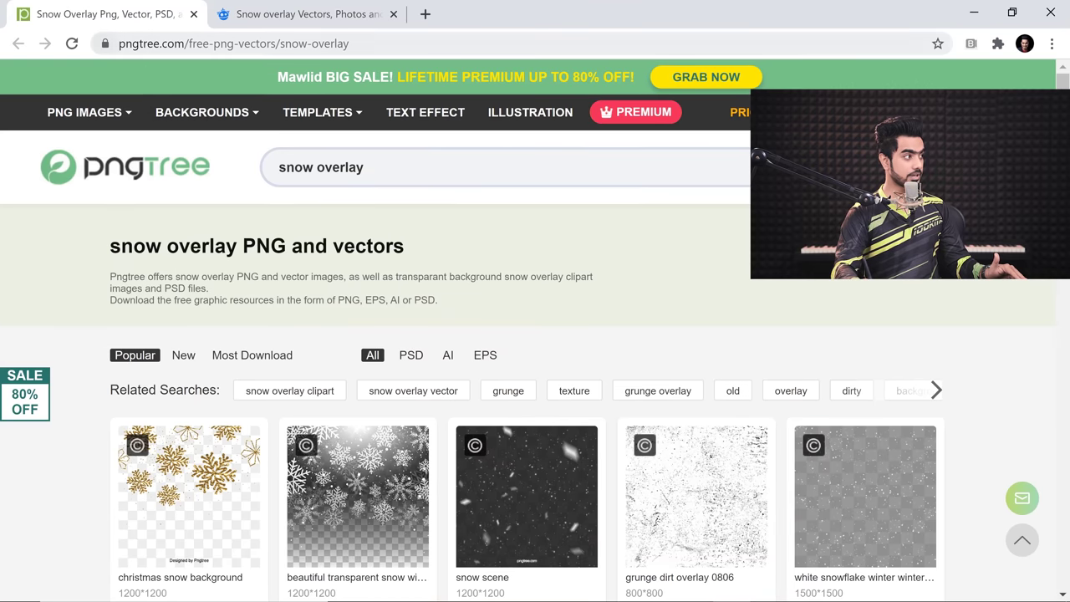
scroll(669, 163, "down", 4)
scroll(669, 163, "up", 4)
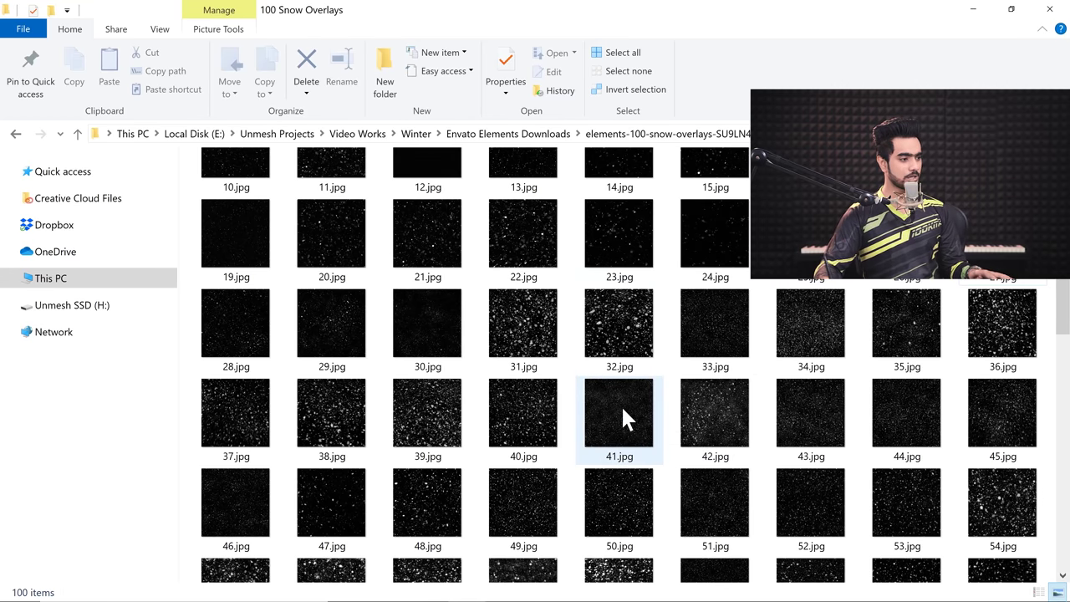
Drag 41.jpg into the Photoshop document as layer 41 and scale it to about 91.75%.
left_click_drag(614, 415, 465, 284)
mouse_move(586, 533)
left_mouse_down()
mouse_move(548, 488)
mouse_move(576, 522)
left_mouse_up()
Move the 41 snow overlay to the photo's left edge and commit its placement.
left_click_drag(474, 273, 382, 276)
key("Return")
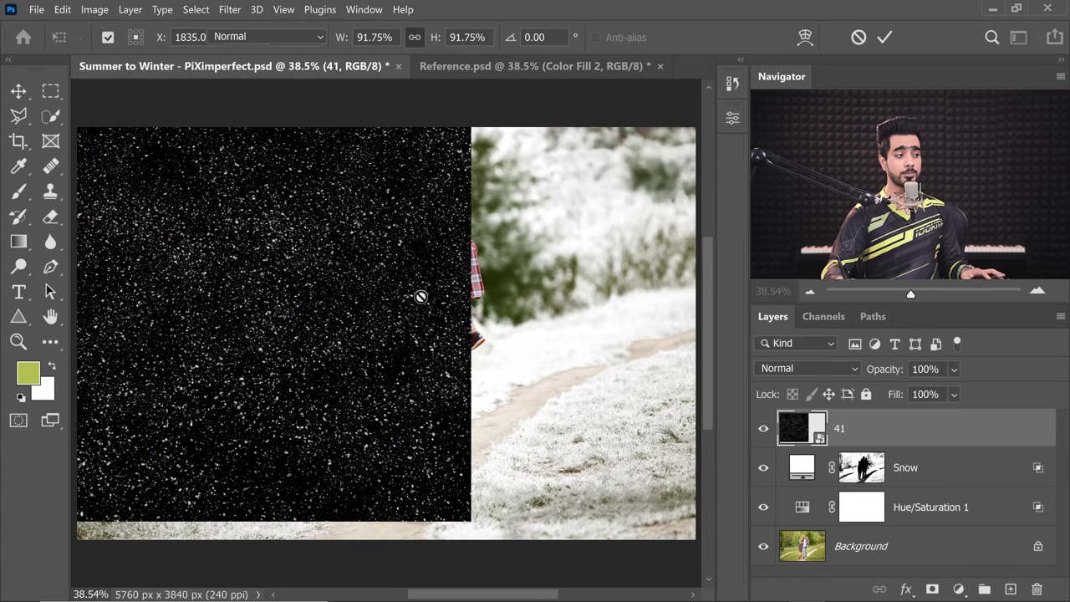
key("b")
Duplicate the 41 overlay to cover the right side, then merge both copies into one smart object.
key("ctrl+j")
key("v")
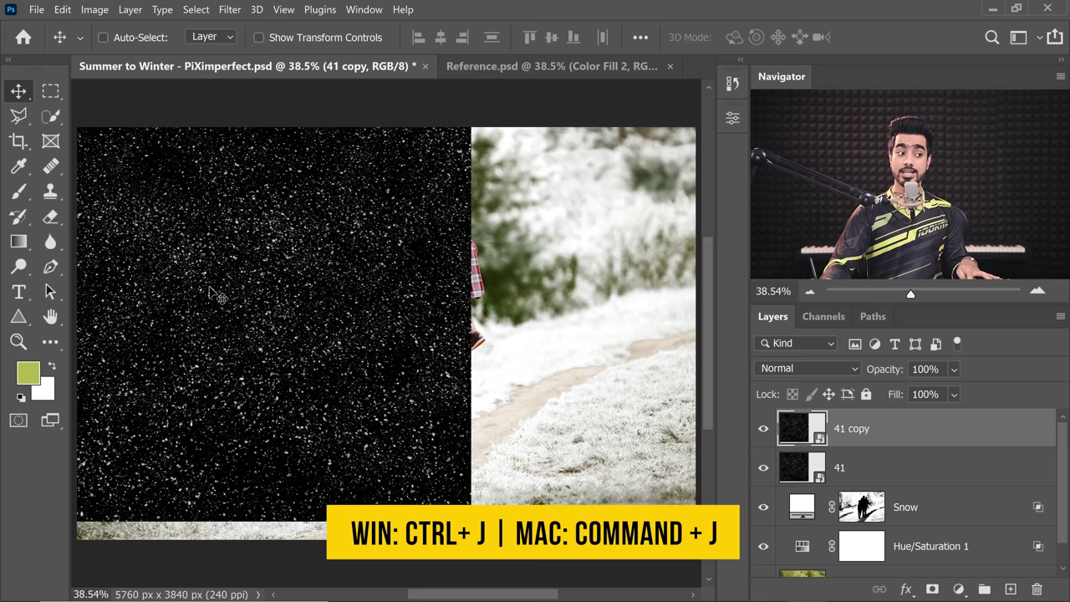
left_click_drag(152, 302, 536, 298)
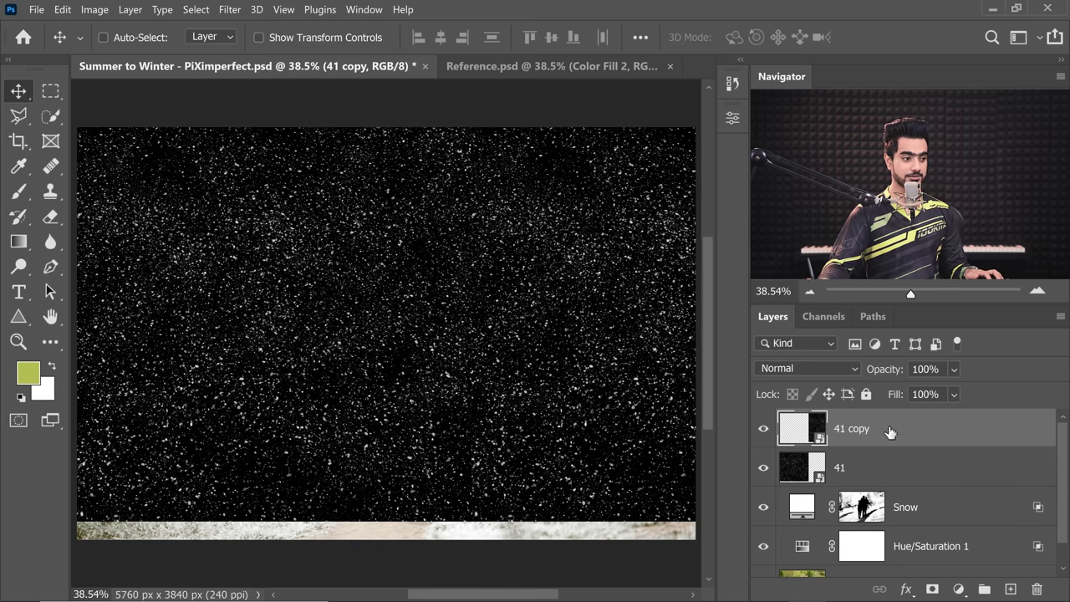
left_click(906, 474, "ctrl")
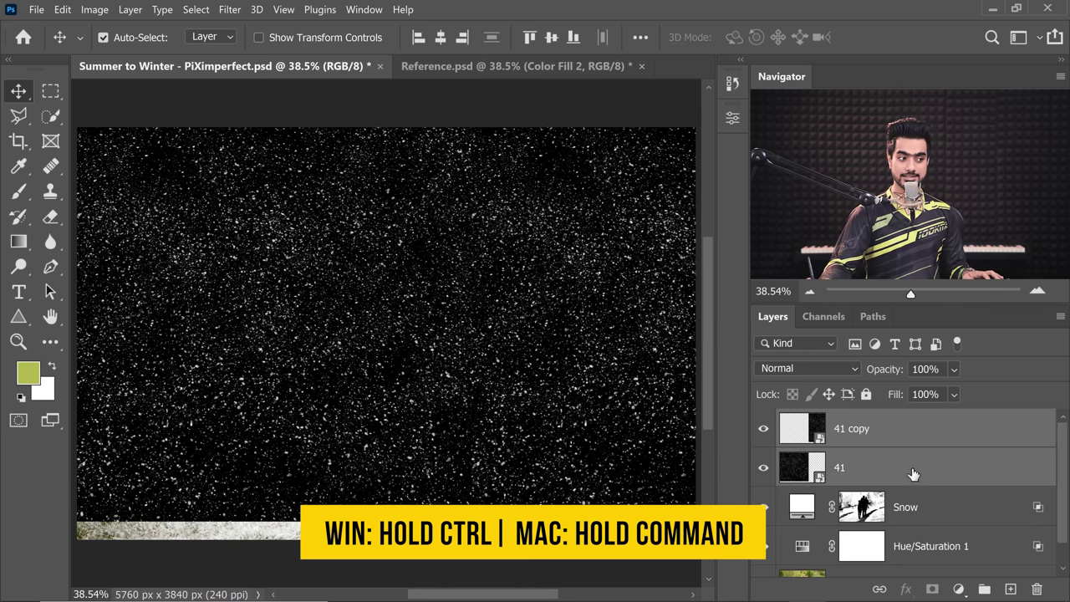
right_click(896, 439)
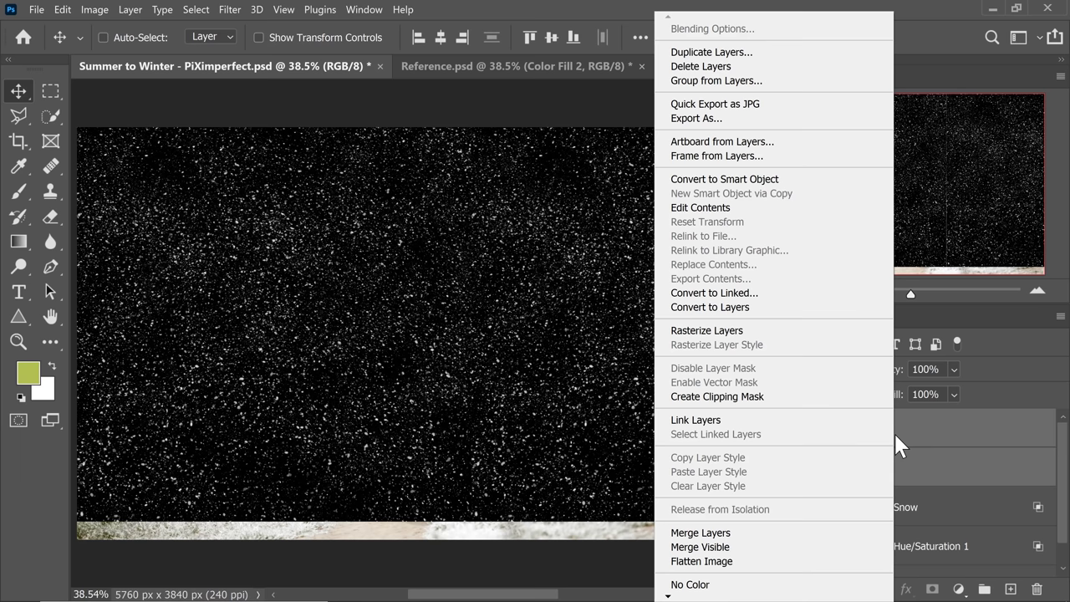
left_click(739, 180)
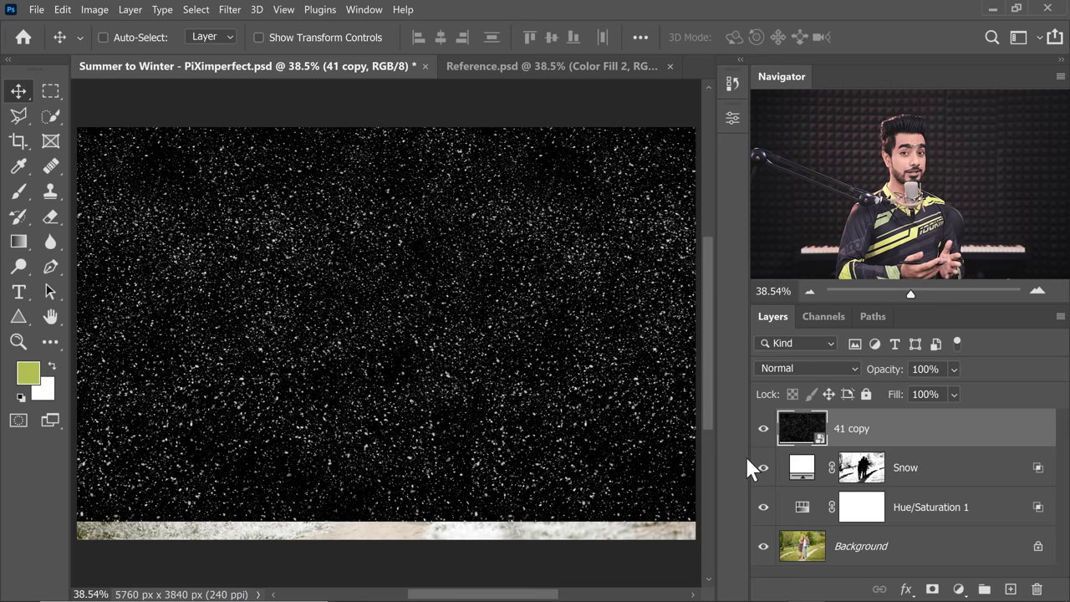
Set 41 copy's blend mode to Screen and apply a Gaussian Blur of 8.8 px.
left_click(800, 368)
left_click(790, 280)
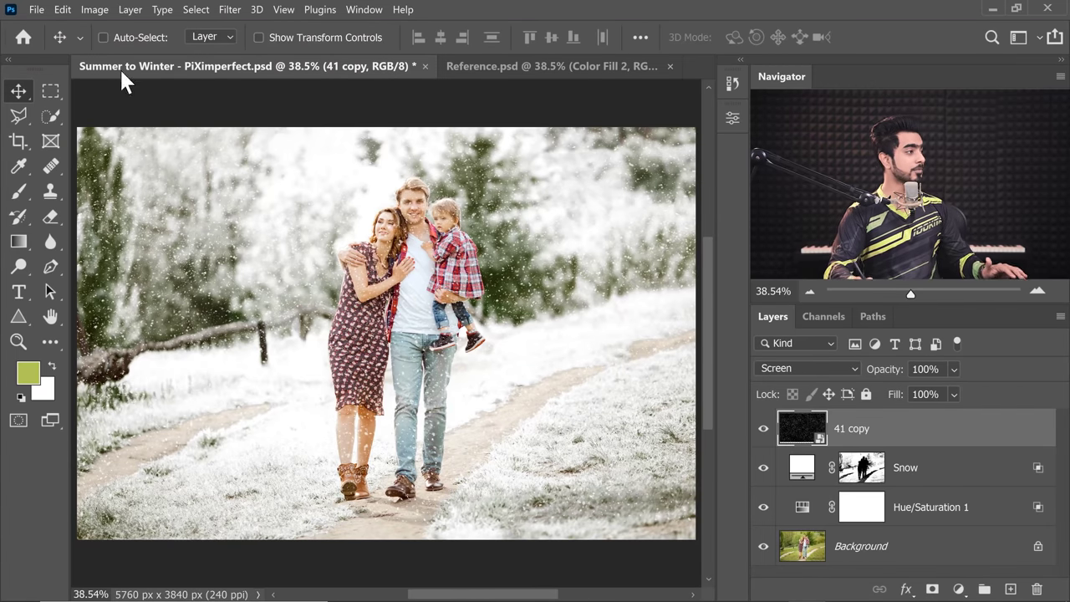
left_click(231, 10)
mouse_move(352, 203)
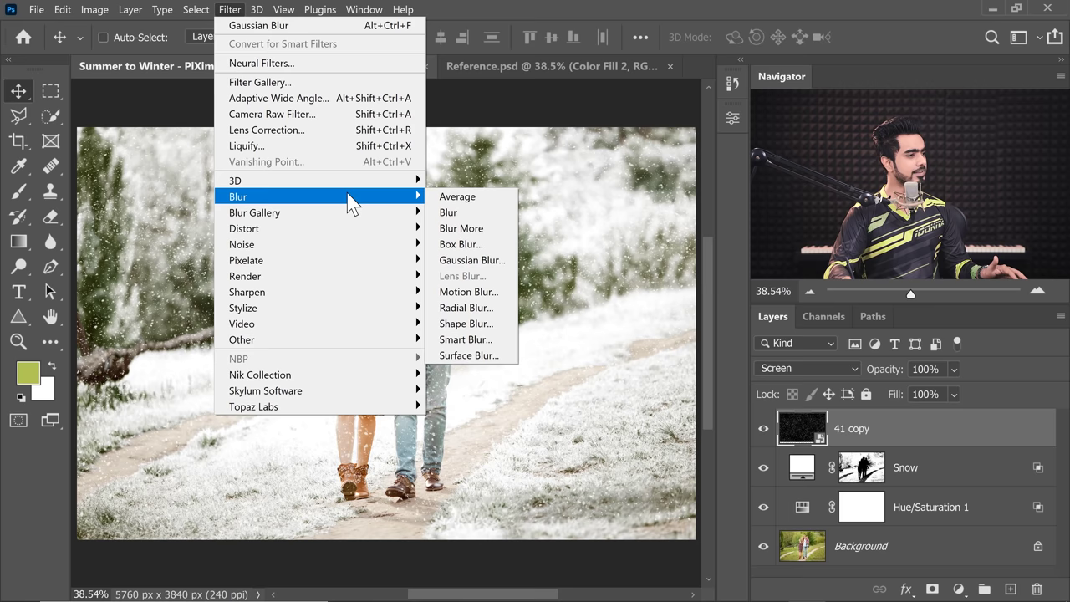
left_click(483, 259)
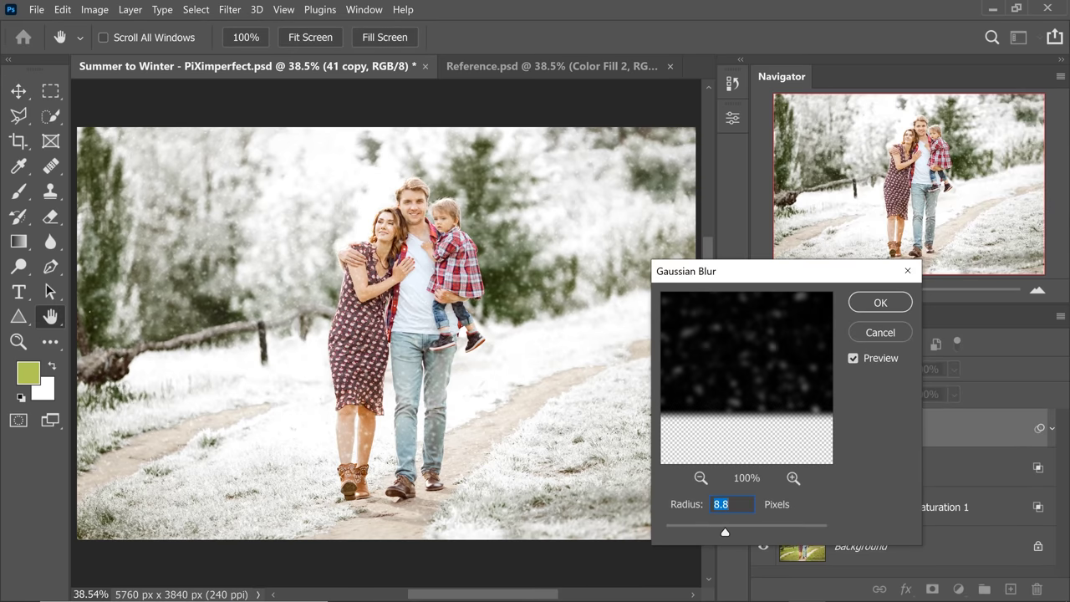
left_click(881, 301)
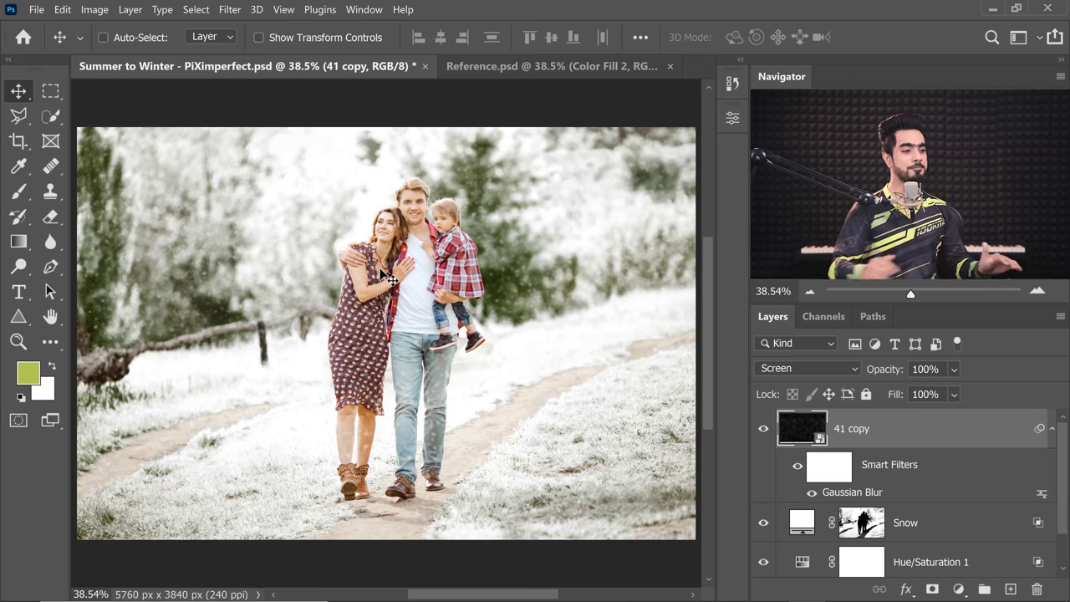
Select the family on the Background layer using Quick Selection's Select Subject.
scroll(877, 556, "down", 1)
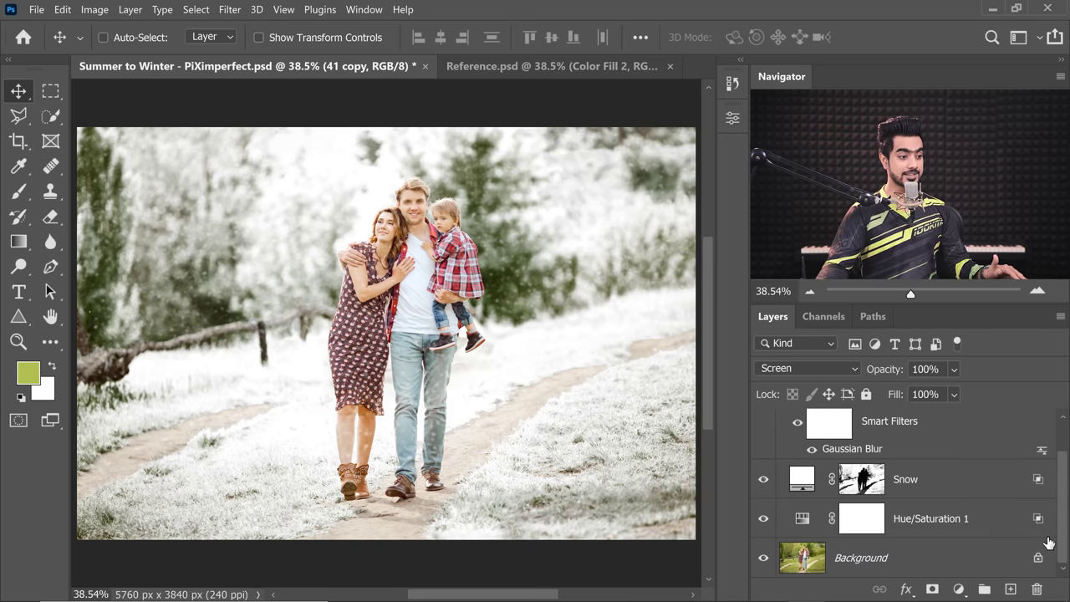
left_click(877, 555)
left_click(52, 117)
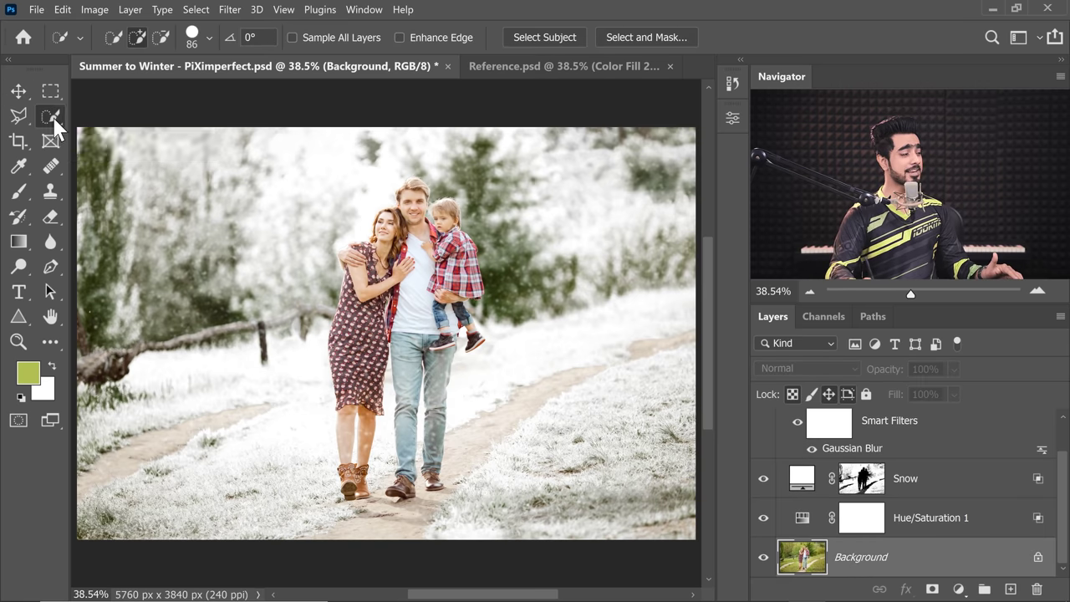
right_click(52, 117)
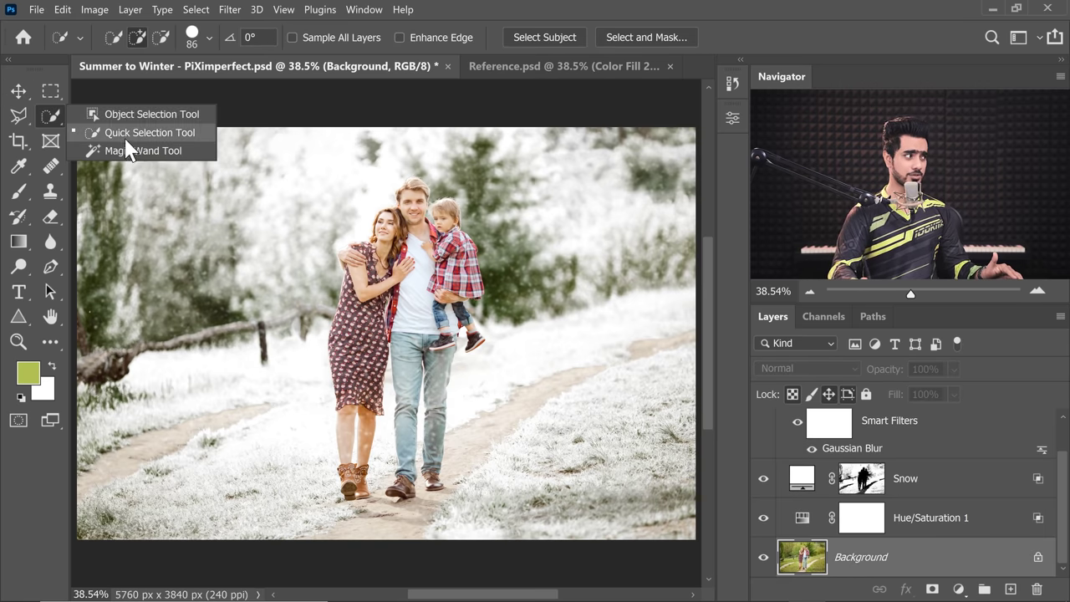
left_click(127, 136)
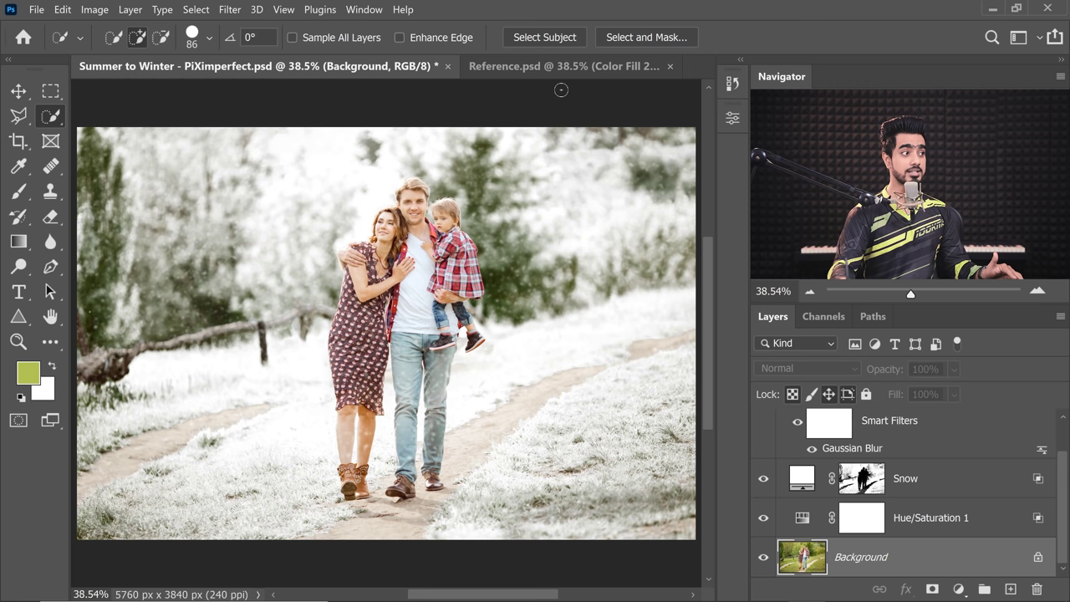
left_click(546, 40)
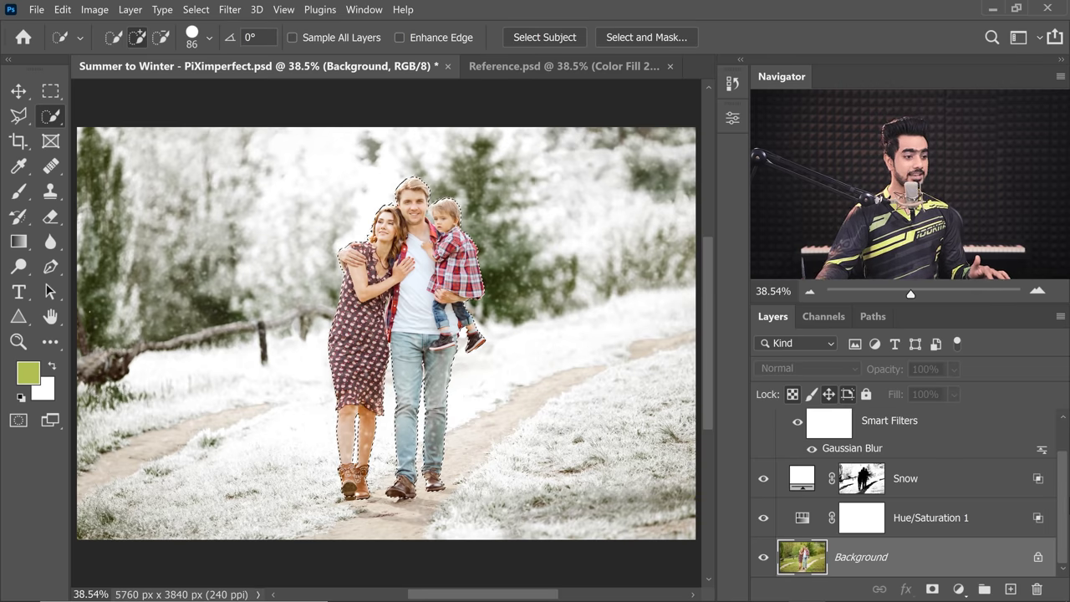
Add a layer mask to 41 copy that hides the snow over the family.
scroll(1055, 477, "up", 2)
left_click(889, 443)
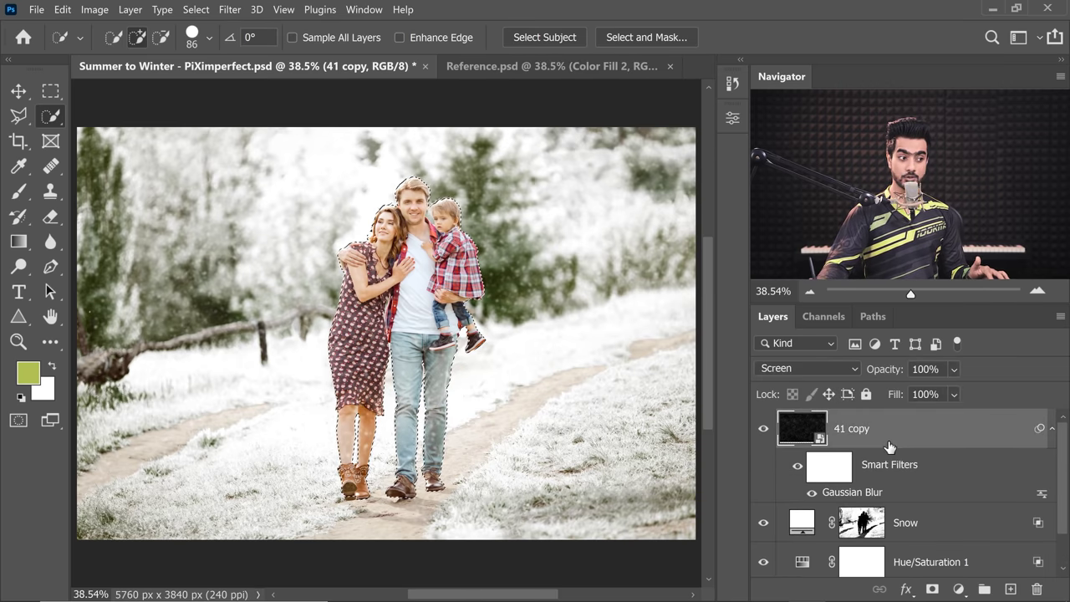
left_click(932, 589, "alt")
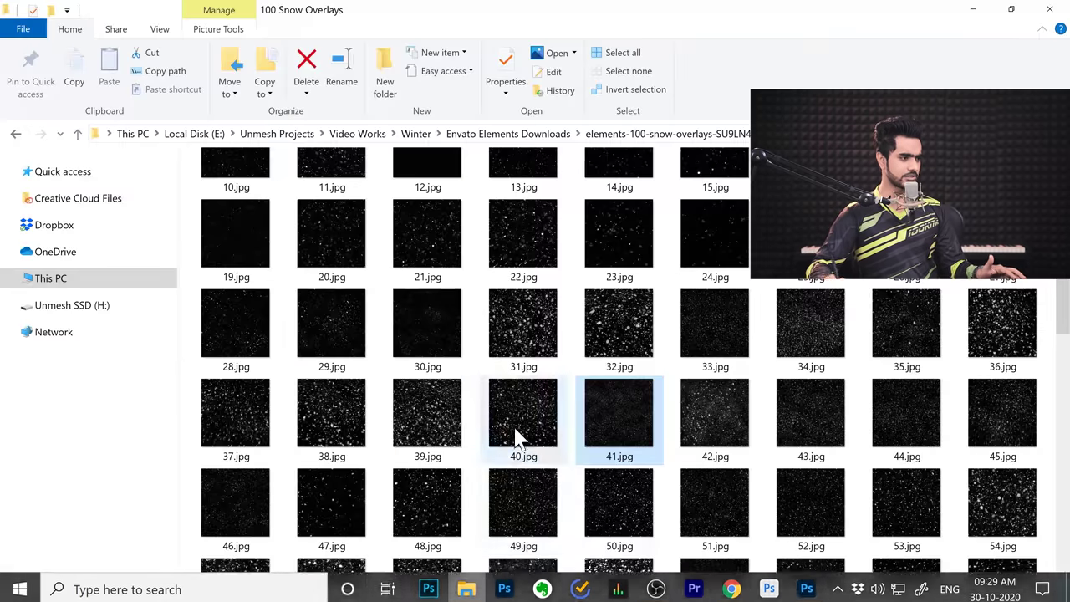
Drag 36.jpg from the 100 Snow Overlays folder into the Photoshop document.
left_click(1010, 309)
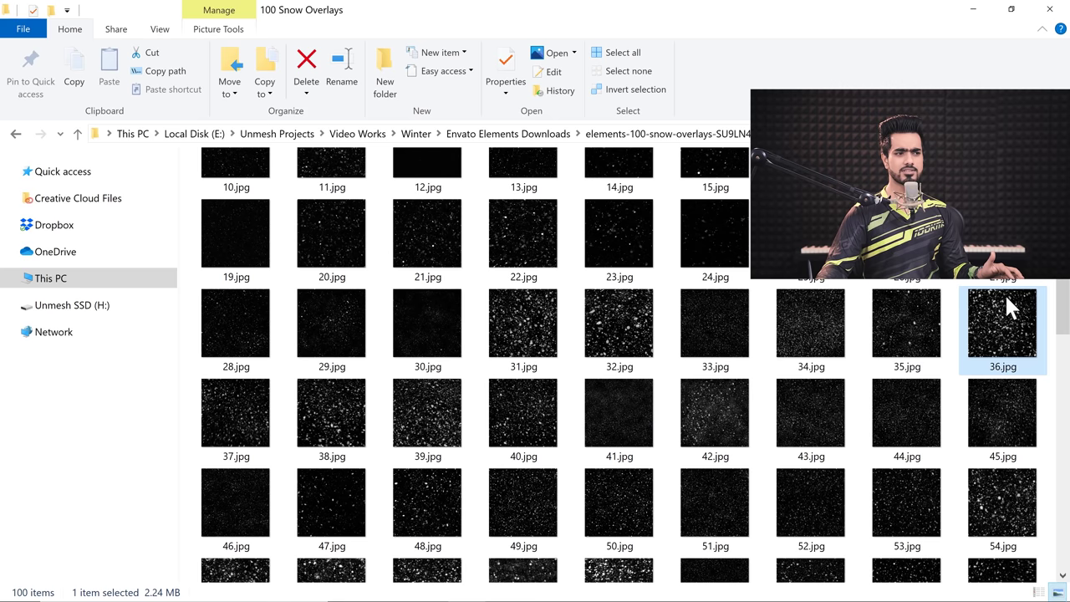
left_click_drag(999, 318, 172, 308)
Scale the placed 36 overlay to 89.68% and commit the placement.
left_click_drag(490, 541, 461, 512)
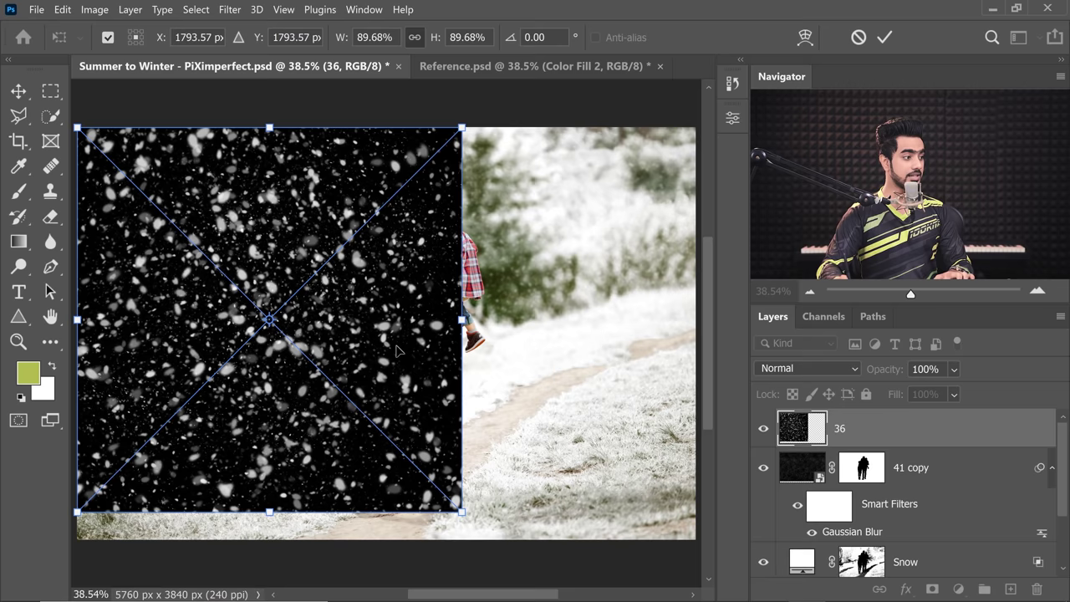
key("Return")
key("w")
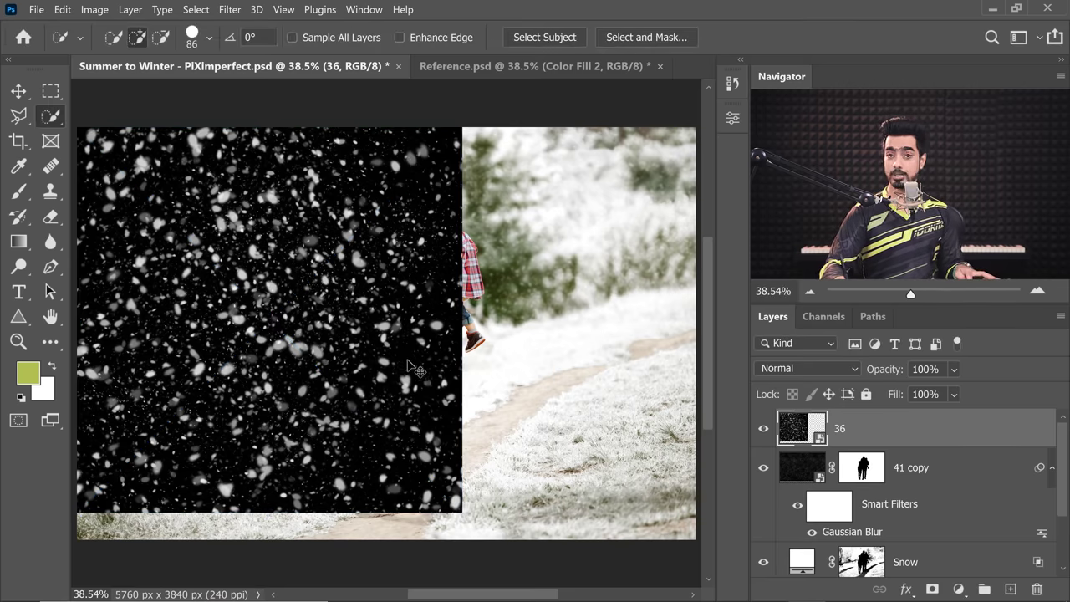
Duplicate the 36 overlay, align the copy on the right, and merge both into a smart object.
key("ctrl+j")
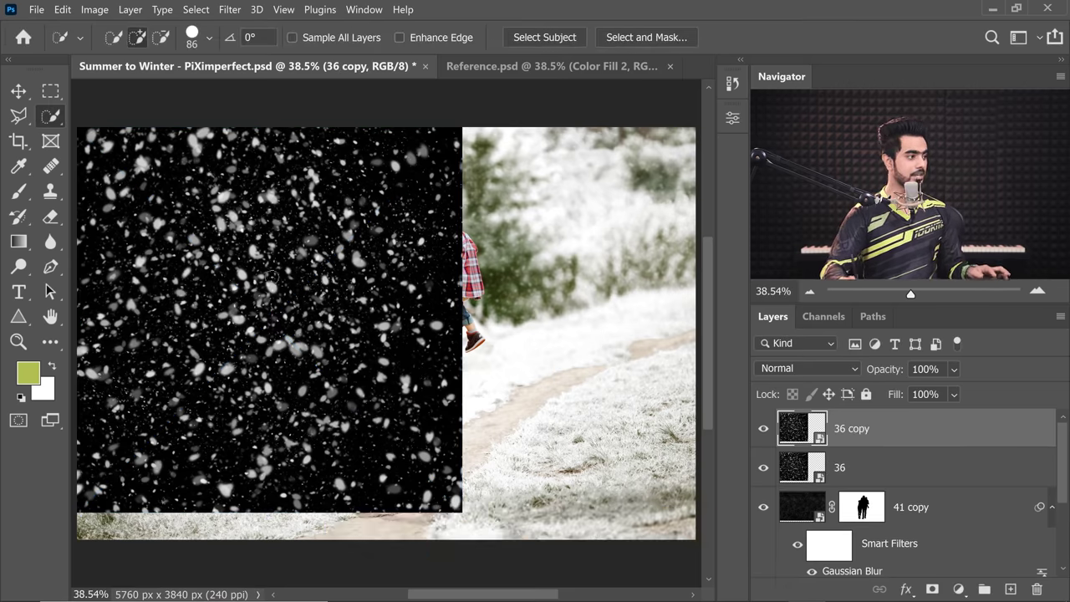
left_click(18, 91)
left_click_drag(311, 261, 662, 261)
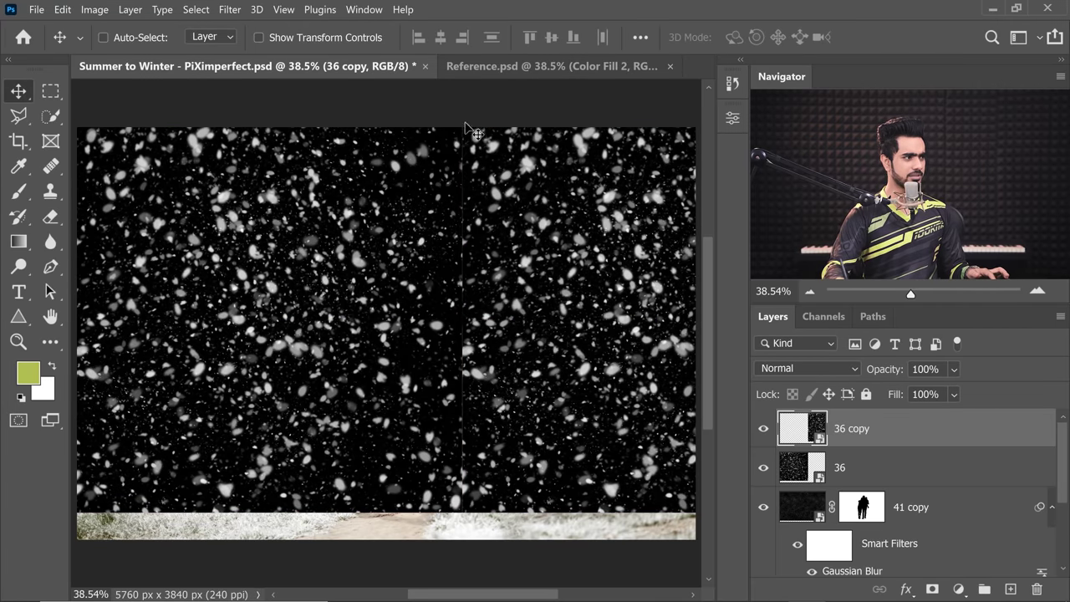
mouse_move(516, 264)
left_mouse_down()
mouse_move(533, 253)
mouse_move(518, 253)
left_mouse_up()
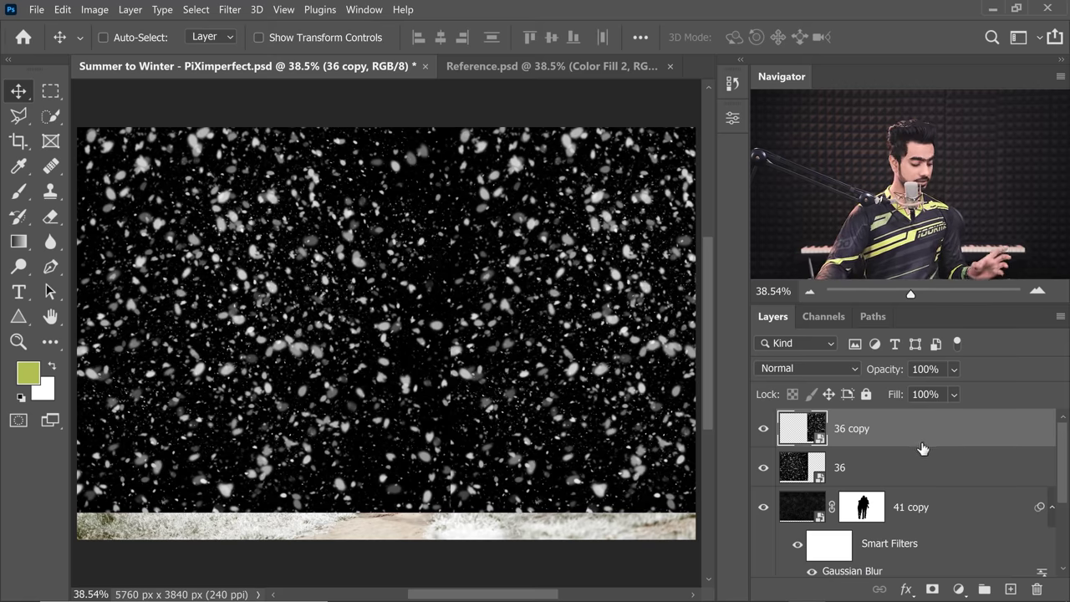
left_click(938, 469, "ctrl")
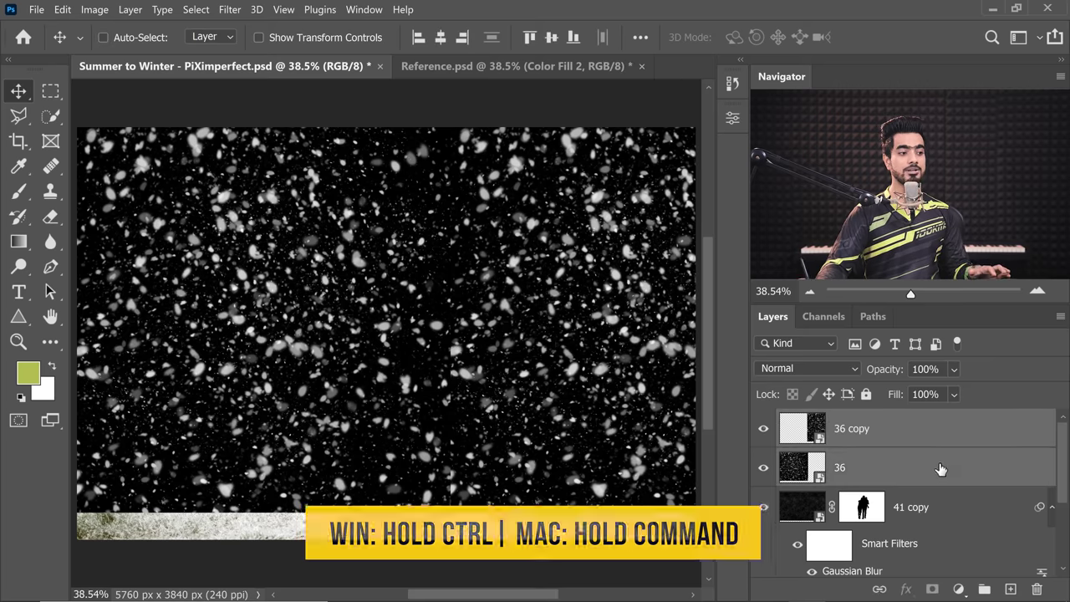
right_click(941, 469)
left_click(798, 175)
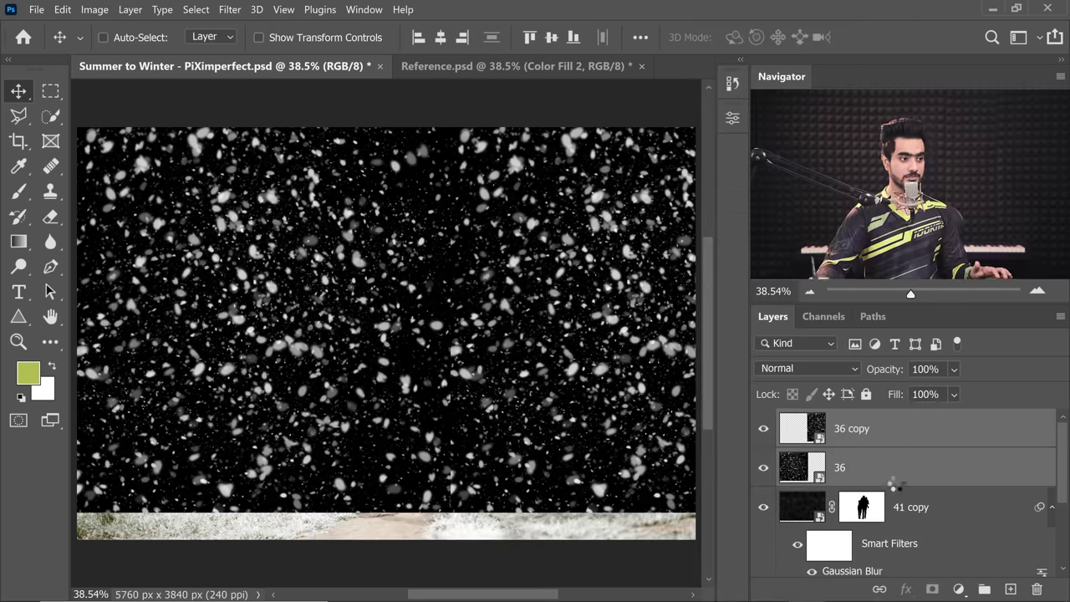
Set 36 copy to Screen and add a gradient layer mask fading flakes toward the bottom.
left_click(792, 376)
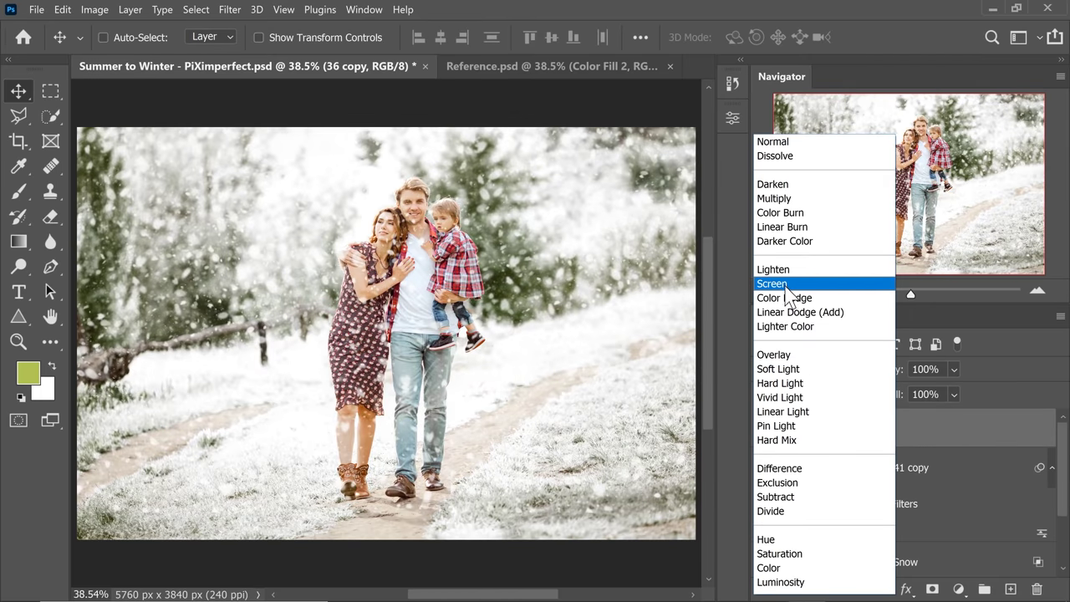
left_click(803, 279)
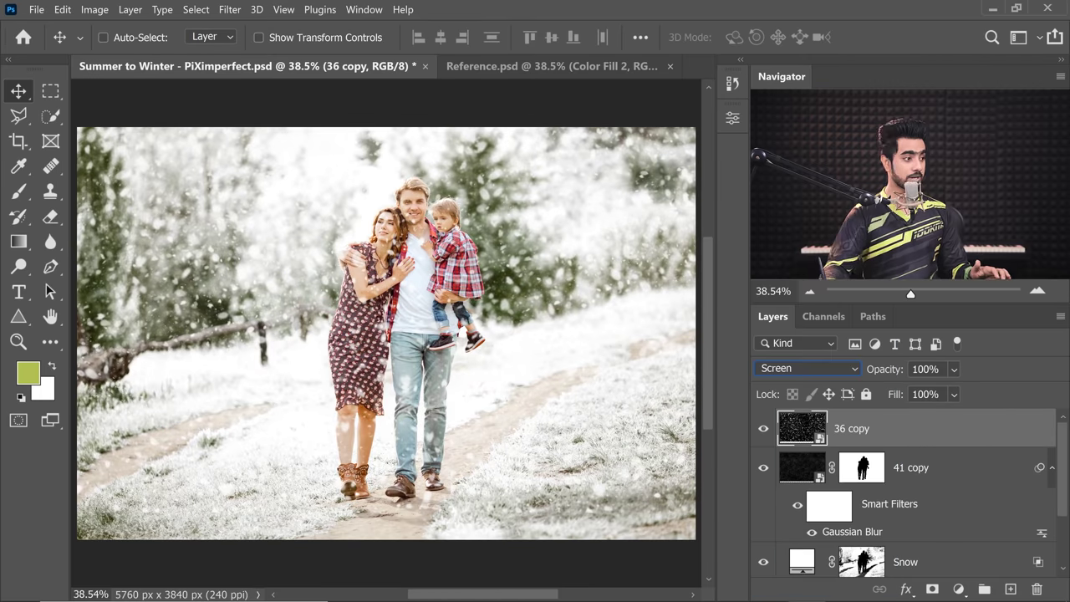
left_click(933, 589)
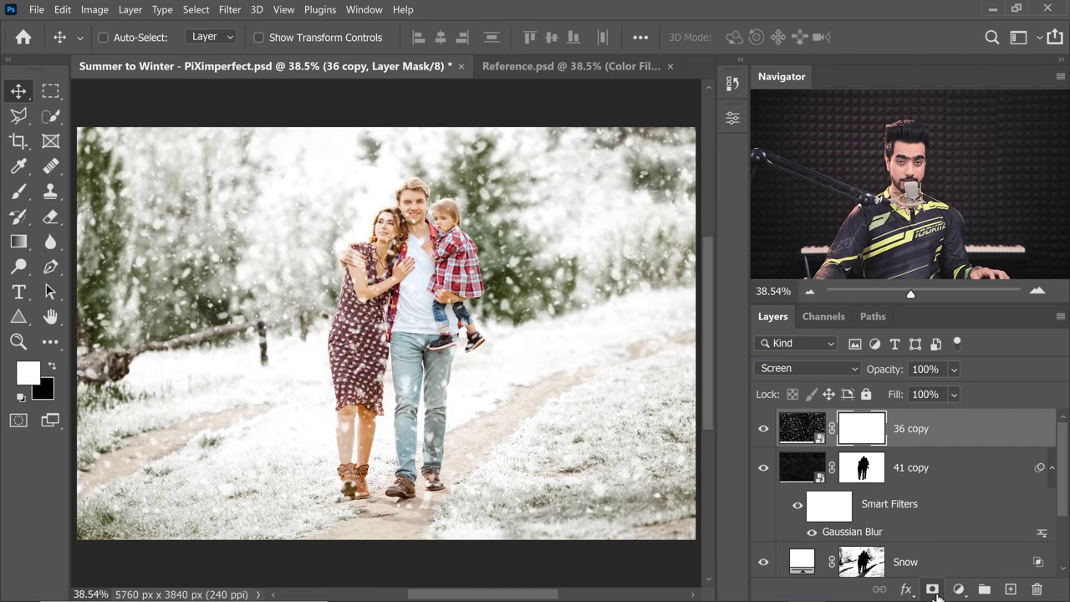
left_click(19, 241)
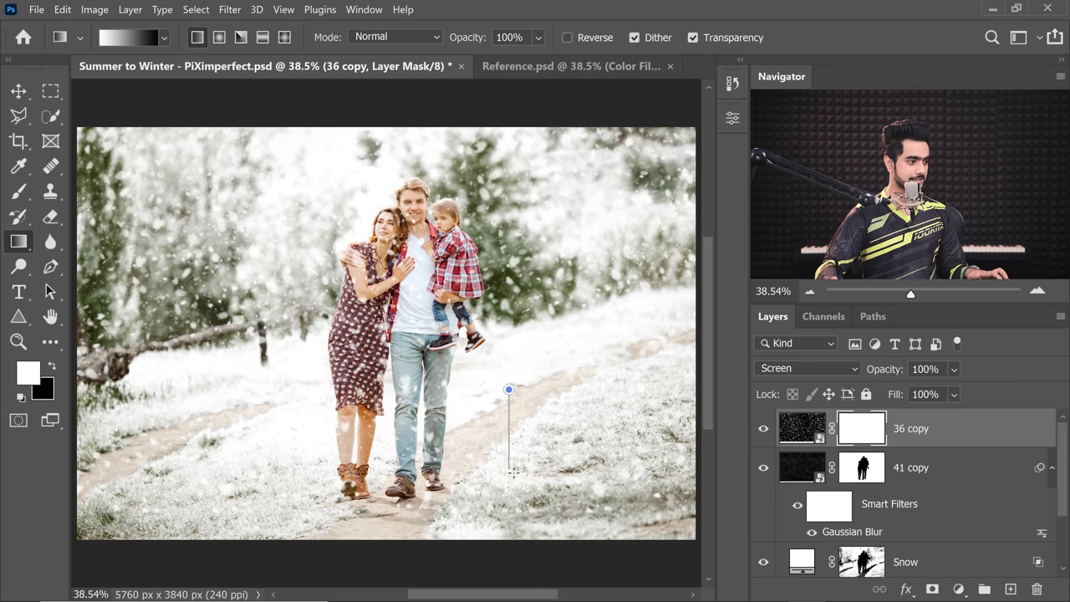
left_click_drag(512, 516, 512, 520)
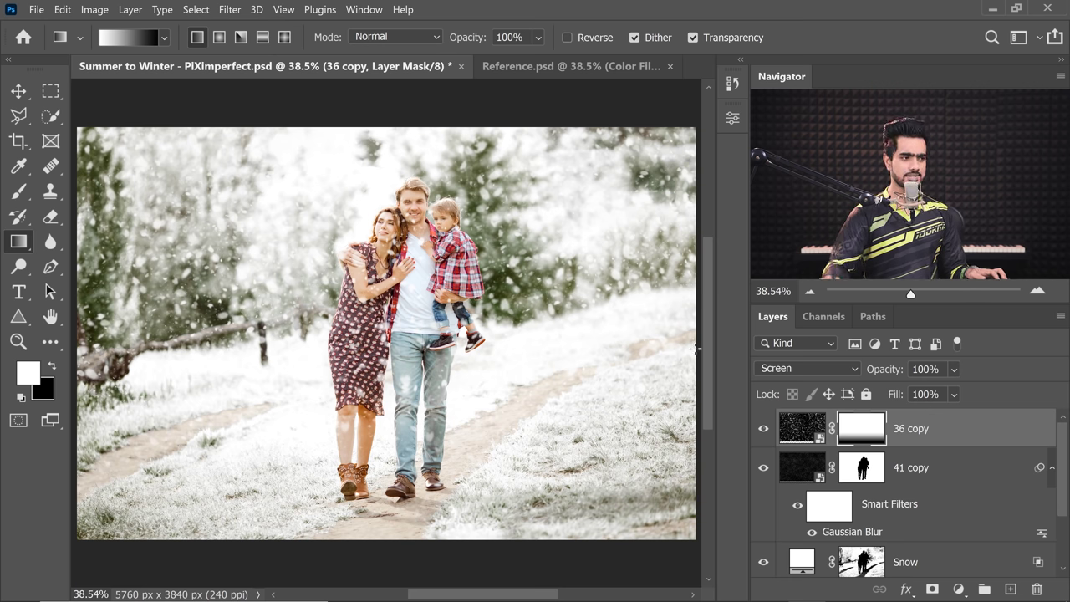
Paint black on the 36 copy mask over the woman's face and hair, enlarging the brush to 300.
left_click(20, 192)
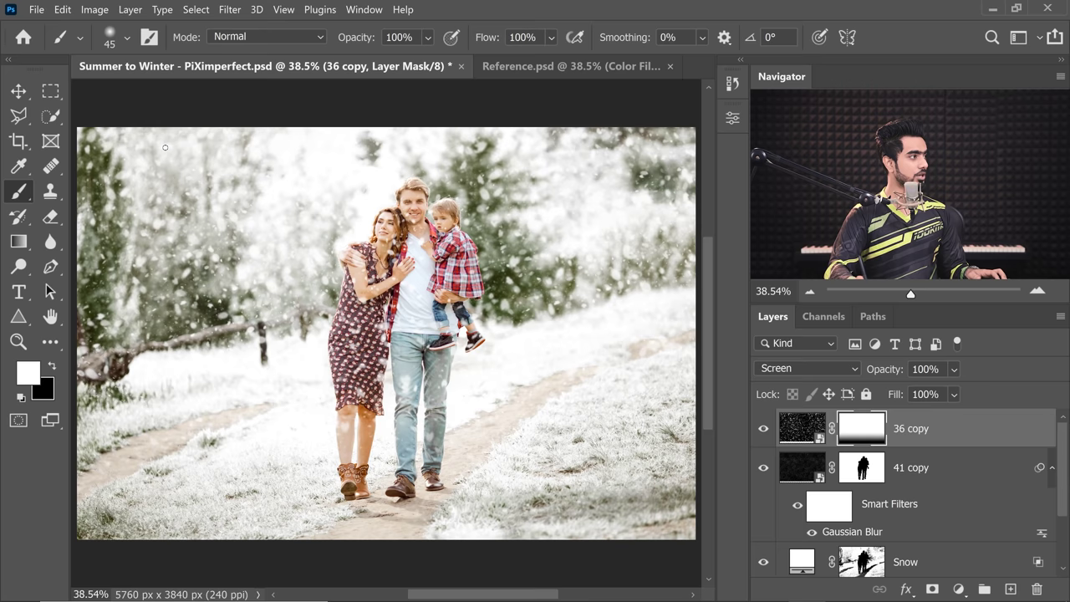
left_click(106, 38)
left_click(487, 19)
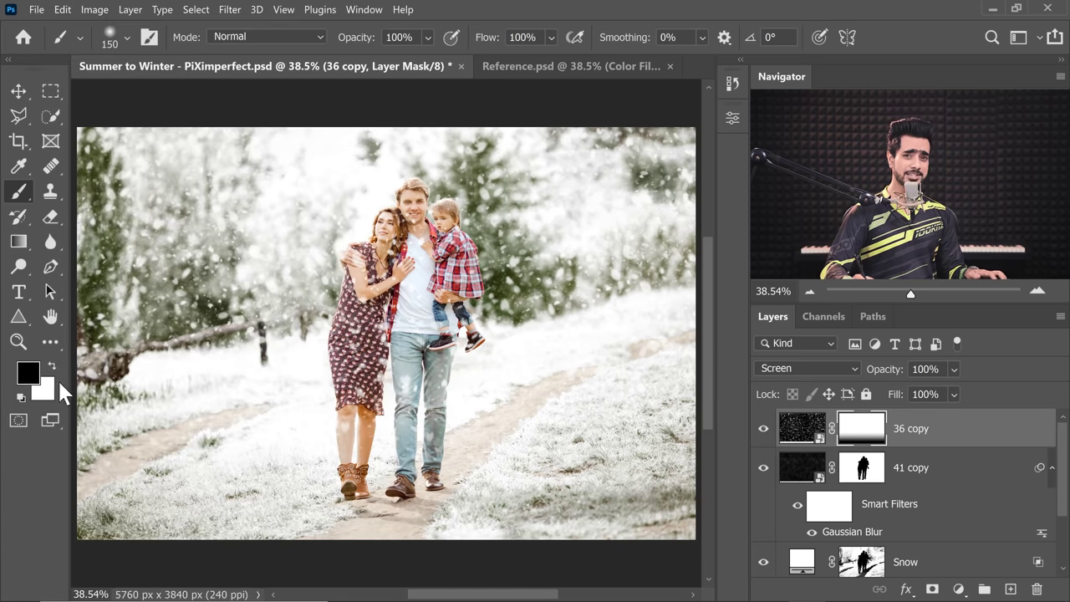
scroll(431, 215, "up", 5)
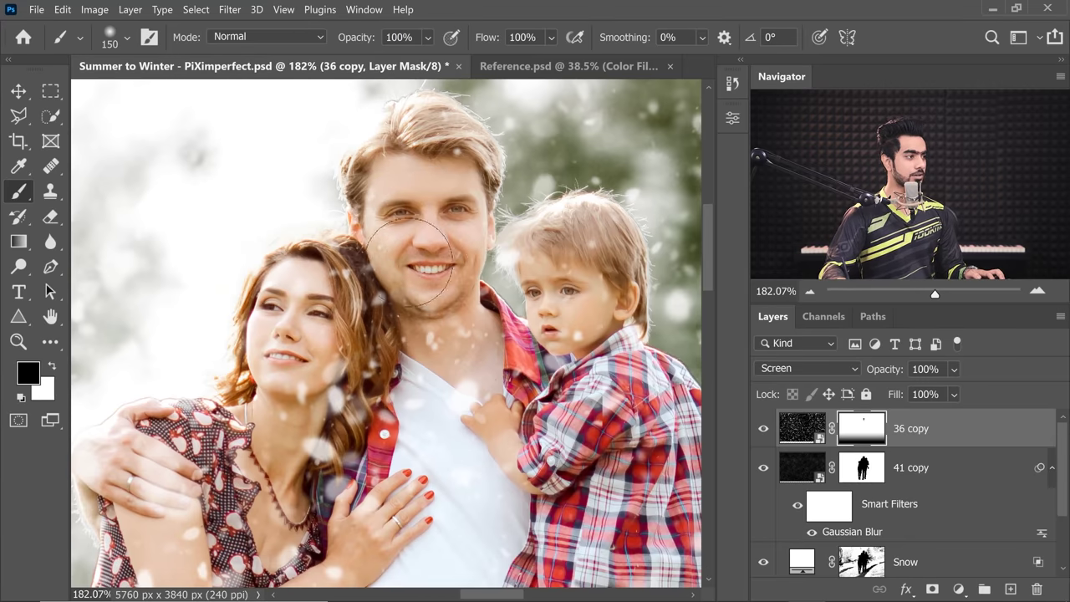
mouse_move(297, 349)
left_mouse_down()
mouse_move(327, 386)
mouse_move(284, 355)
left_mouse_up()
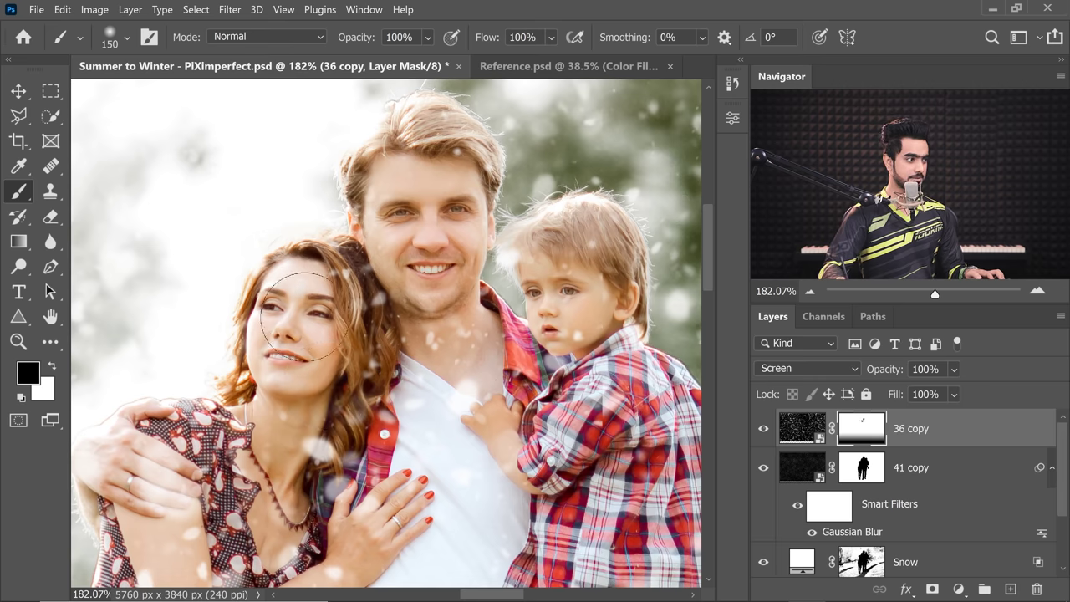
scroll(303, 319, "down", 3)
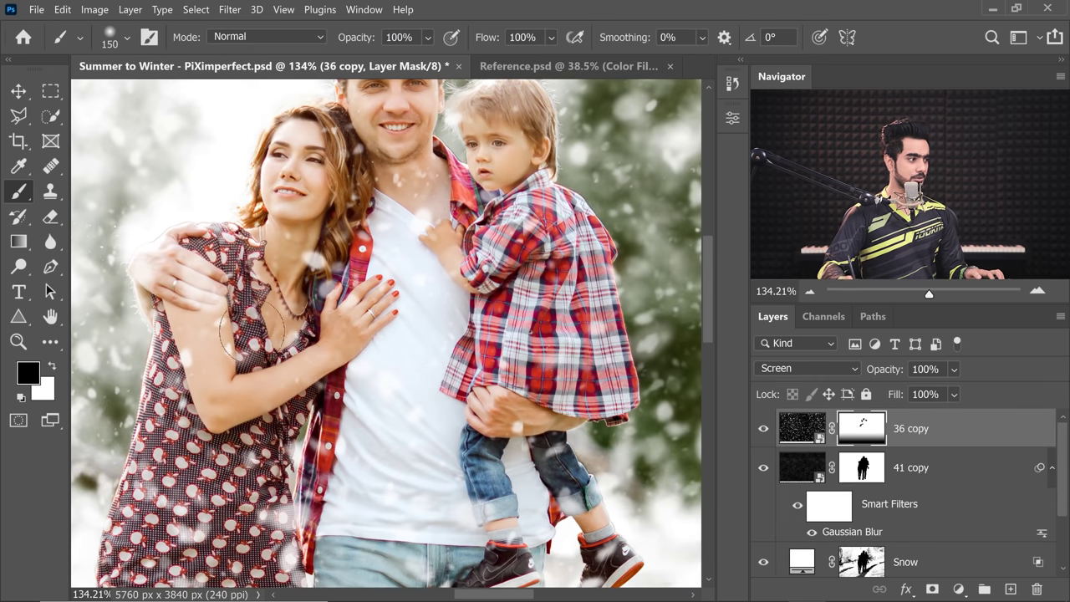
scroll(293, 251, "down", 5)
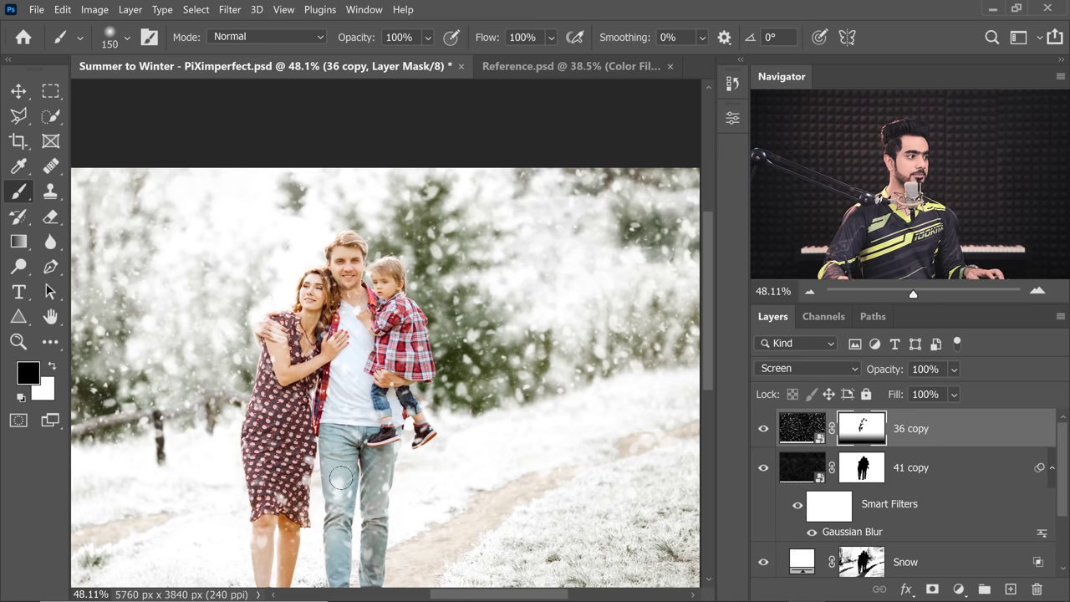
scroll(341, 478, "down", 2)
key("bracketright")
key("bracketright")
key("bracketright")
key("bracketright")
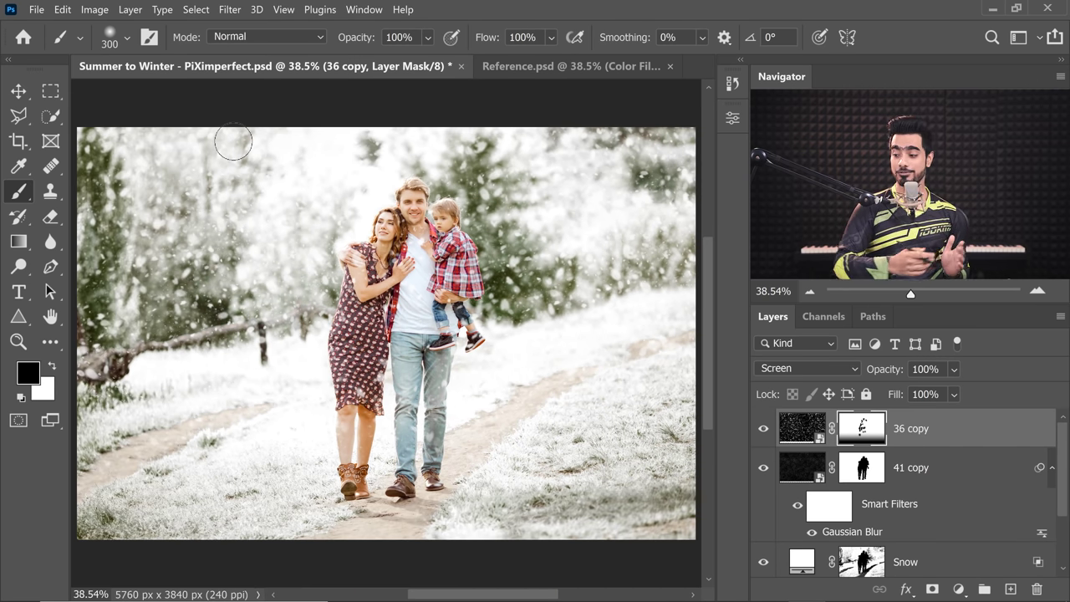